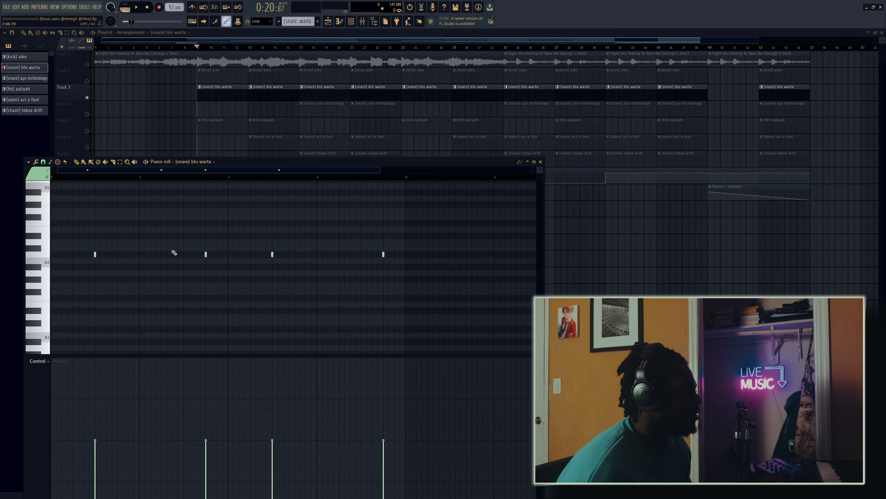
Step: Try rebuilding the (snare) blu warta pattern by keeping only its first note and repeating that bar across four bars
{"action": "right_click", "coordinate": [383, 254]}
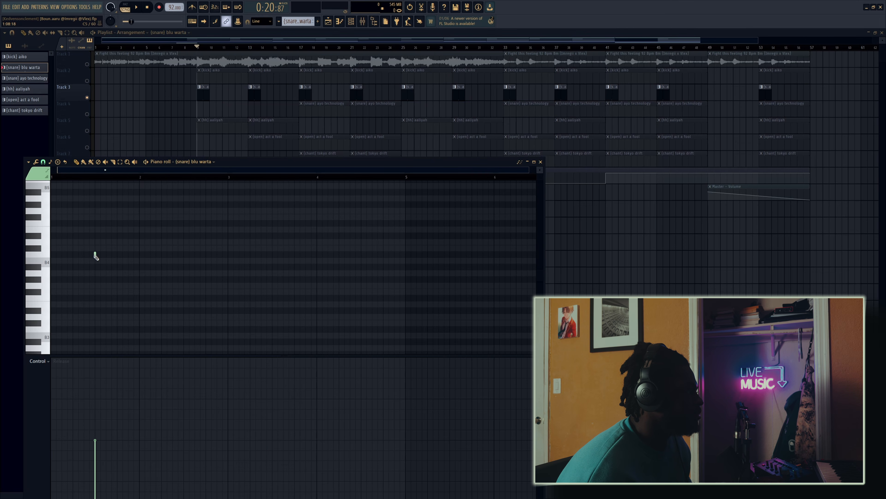
{"action": "left_click_drag", "start_coordinate": [140, 178], "coordinate": [52, 178]}
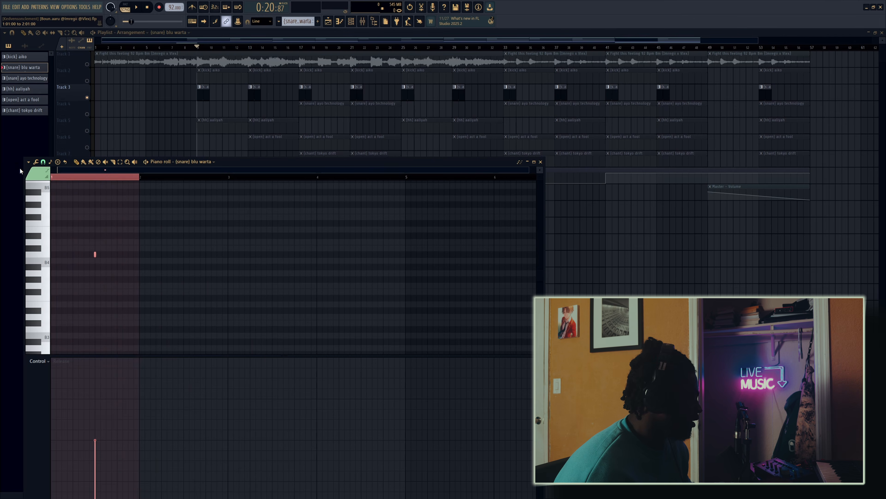
{"action": "key", "text": "ctrl+b"}
{"action": "key", "text": "ctrl+b"}
{"action": "key", "text": "ctrl+b"}
{"action": "key", "text": "ctrl+b"}
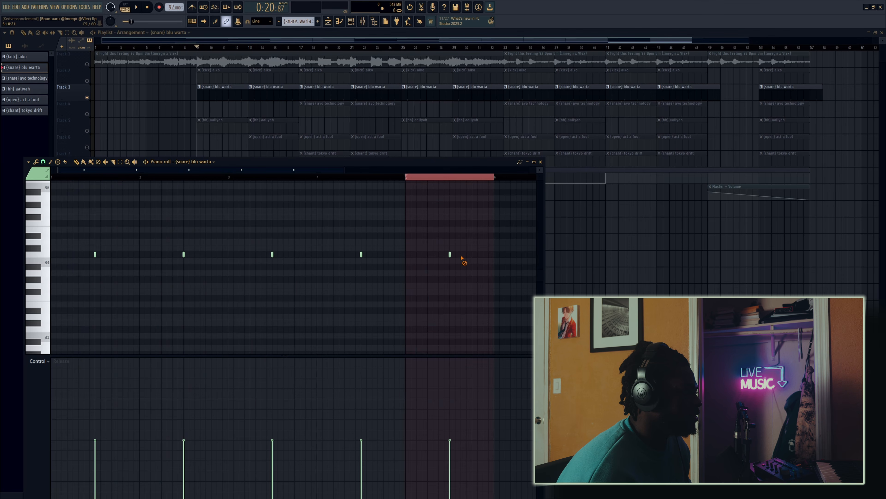
{"action": "right_click", "coordinate": [450, 254]}
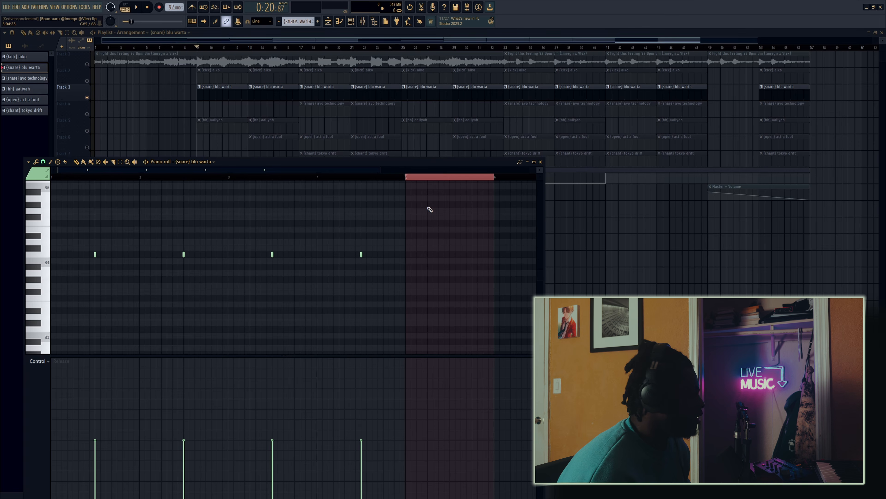
Step: Undo the snare note edits to restore the original pattern and save the project
{"action": "key", "text": "ctrl+z"}
{"action": "key", "text": "ctrl+z"}
{"action": "key", "text": "ctrl+z"}
{"action": "key", "text": "ctrl+z"}
{"action": "key", "text": "ctrl+z"}
{"action": "key", "text": "ctrl+z"}
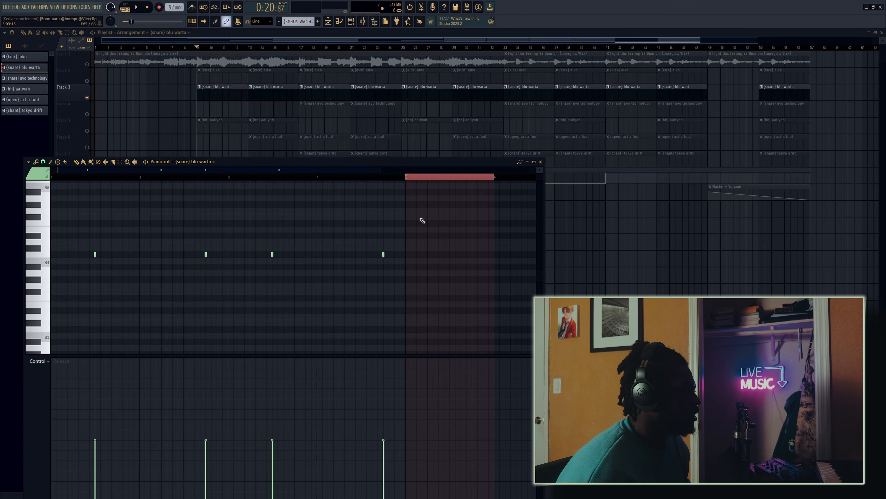
{"action": "key", "text": "ctrl+s"}
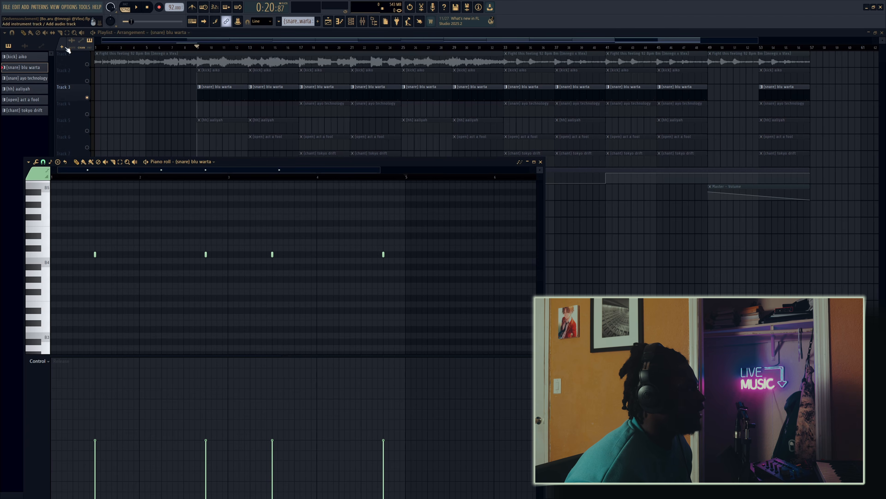
Step: Unmute the kick, hi-hat and Looperator automation tracks alongside the snare and play the arrangement from bar 9
{"action": "left_click", "coordinate": [87, 81]}
{"action": "left_click", "coordinate": [87, 130]}
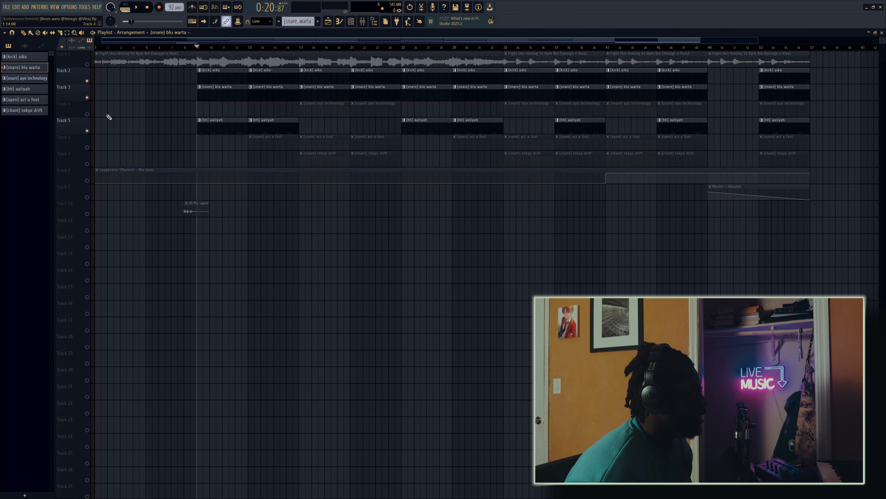
{"action": "left_click", "coordinate": [87, 180]}
{"action": "key", "text": "space"}
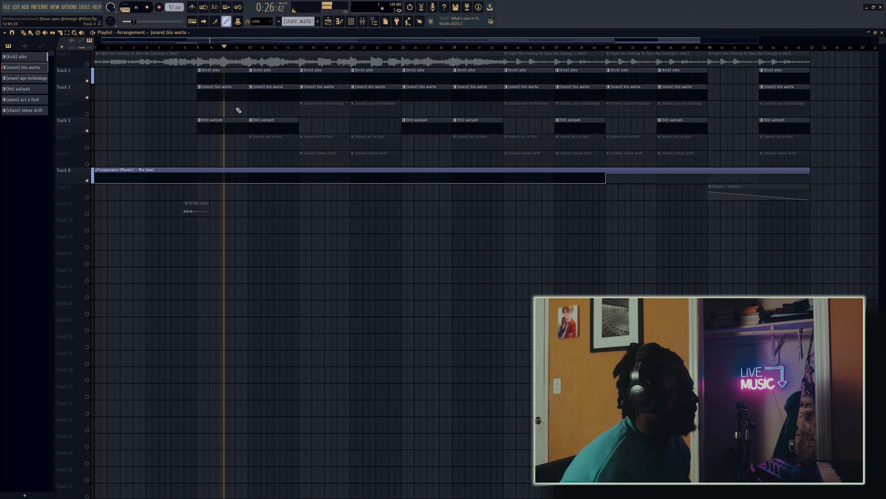
{"action": "key", "text": "space"}
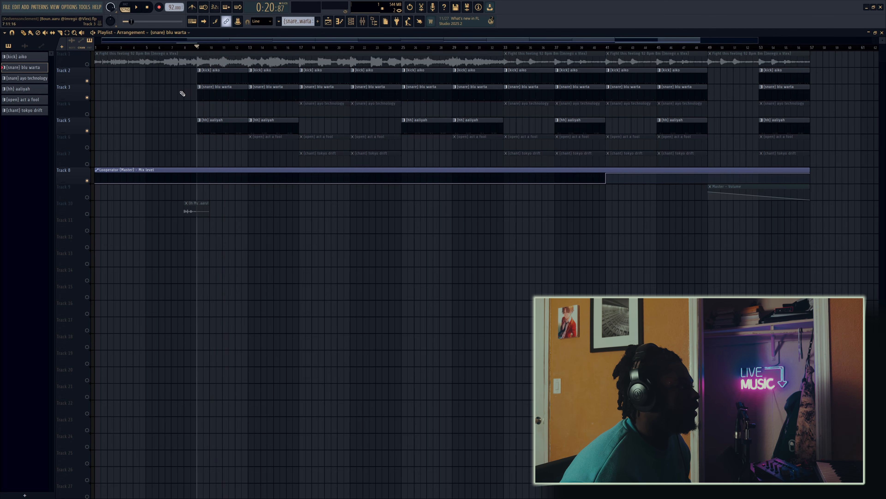
{"action": "left_click_drag", "start_coordinate": [182, 94], "coordinate": [243, 88]}
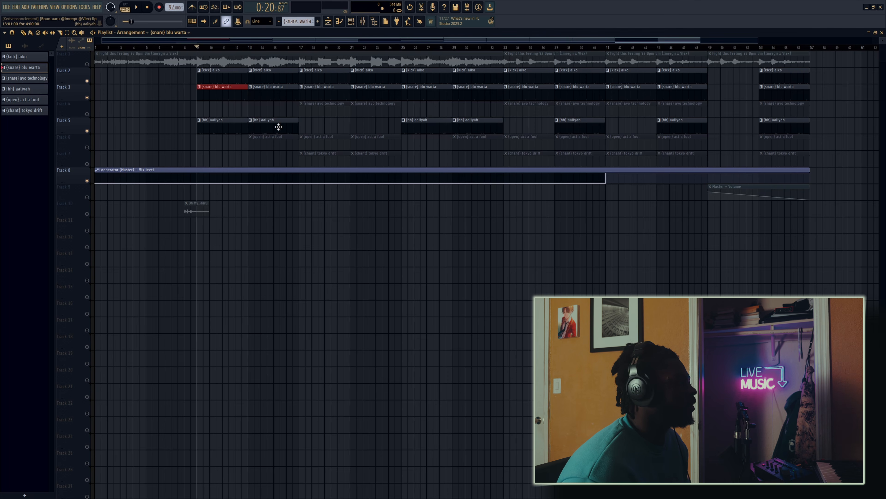
{"action": "left_click", "coordinate": [219, 150], "text": "ctrl"}
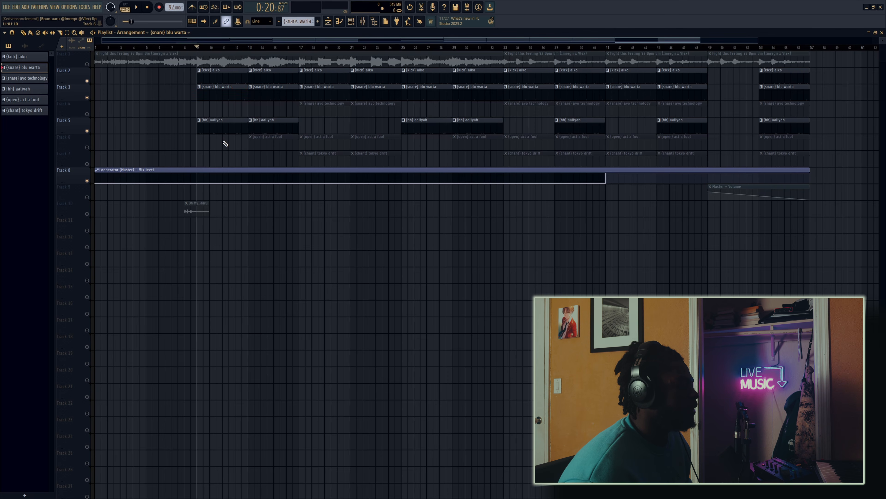
Step: Open the (hh) aaliyah pattern in the piano roll and examine its hi-hat notes and velocities across four bars
{"action": "double_click", "coordinate": [221, 124]}
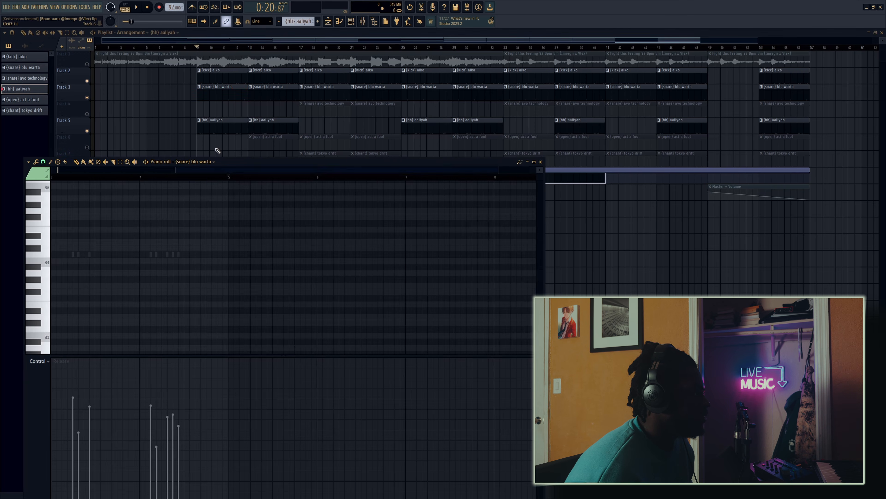
{"action": "left_click_drag", "start_coordinate": [211, 169], "coordinate": [77, 200]}
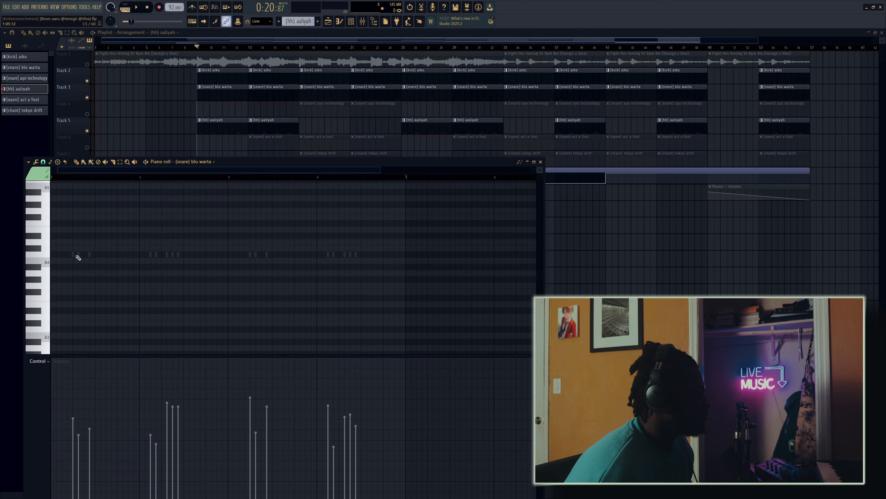
{"action": "left_click_drag", "start_coordinate": [405, 261], "coordinate": [51, 259]}
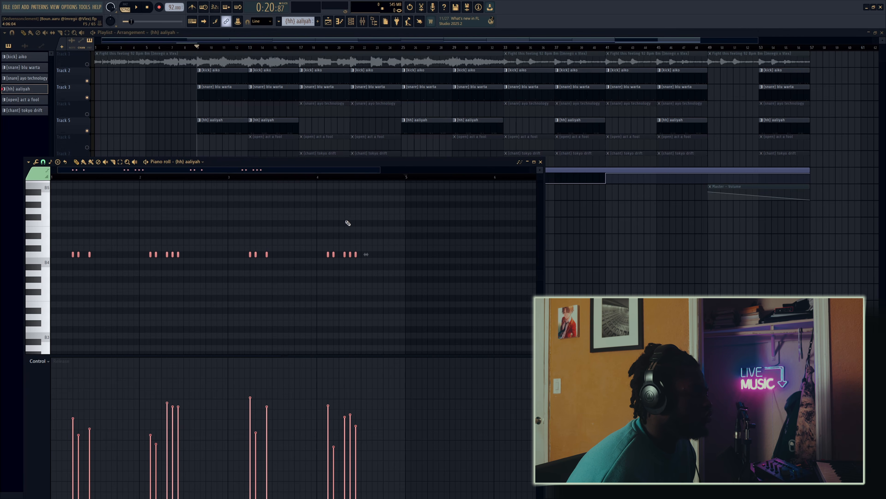
{"action": "right_click", "coordinate": [379, 234]}
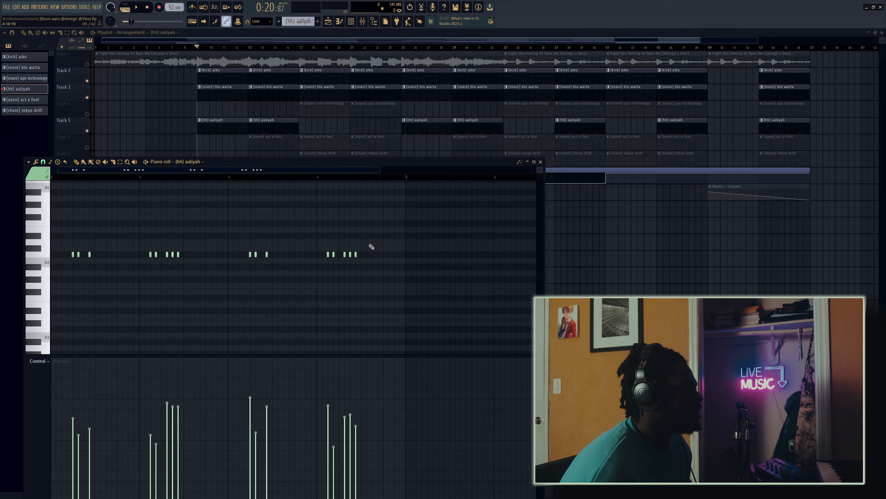
{"action": "key", "text": "F7"}
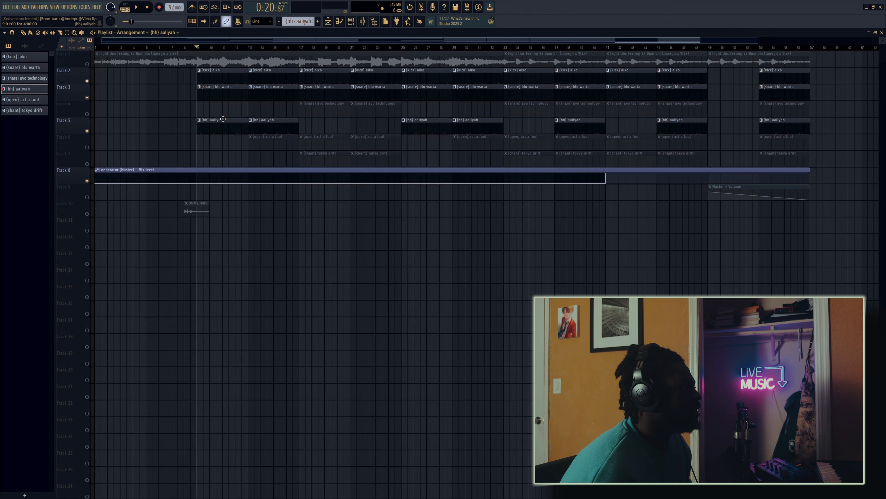
Step: View the (hh) aaliyah pattern's step layout in the channel rack and return to the playlist
{"action": "key", "text": "F7"}
{"action": "left_click", "coordinate": [195, 162]}
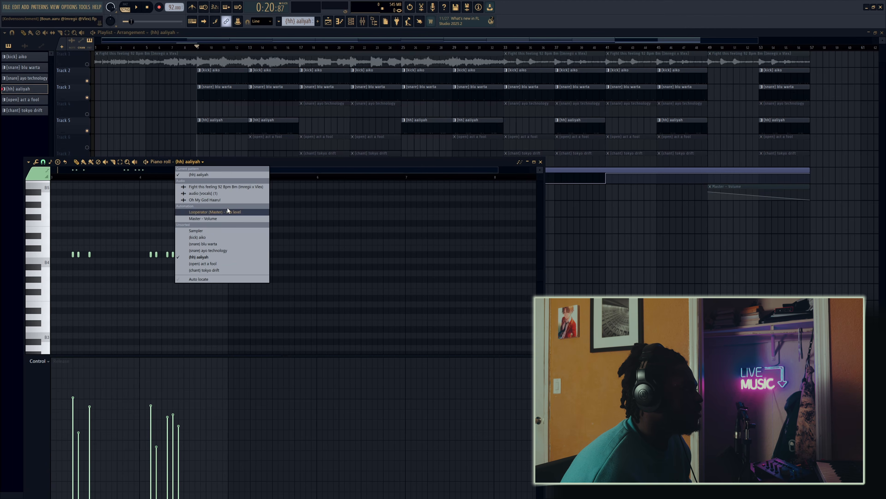
{"action": "left_click", "coordinate": [345, 16]}
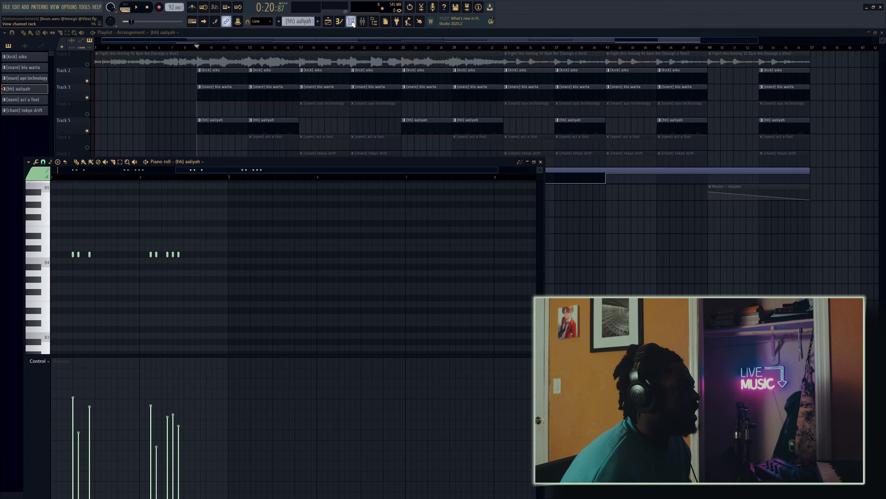
{"action": "left_click", "coordinate": [351, 21]}
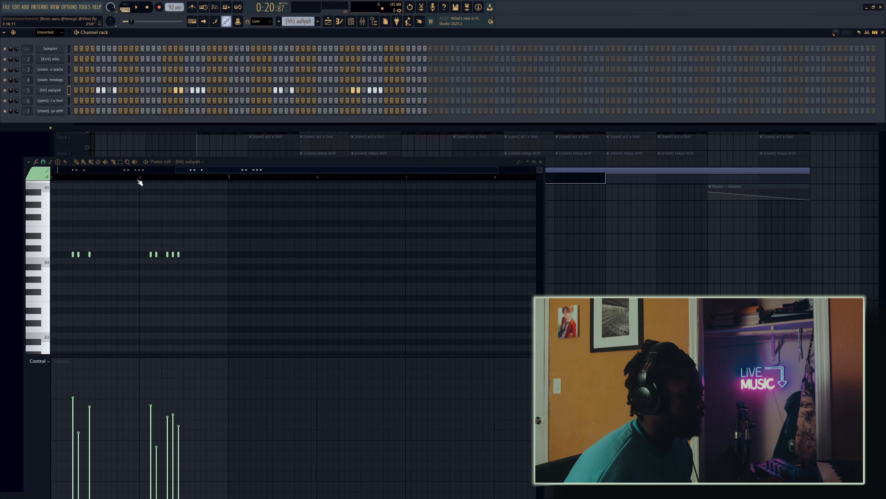
{"action": "right_click", "coordinate": [648, 271]}
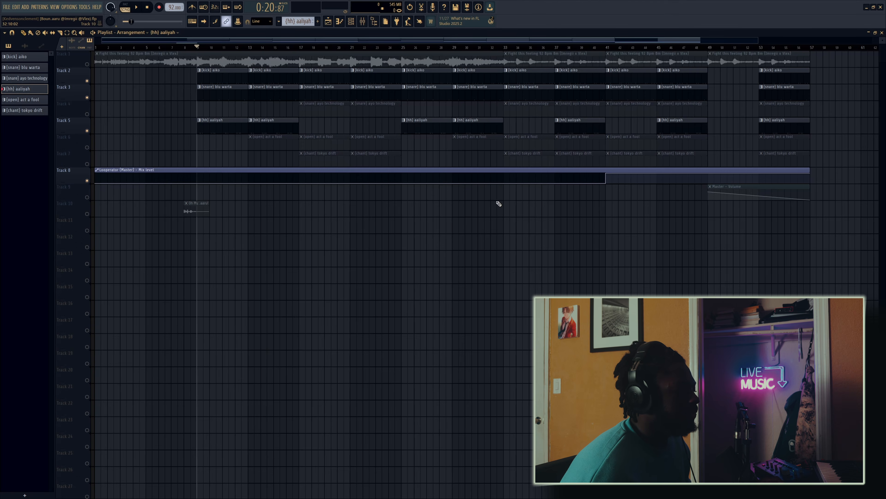
Step: Open the (kick) aiko pattern in the piano roll and play it on its own in pattern mode
{"action": "double_click", "coordinate": [210, 78]}
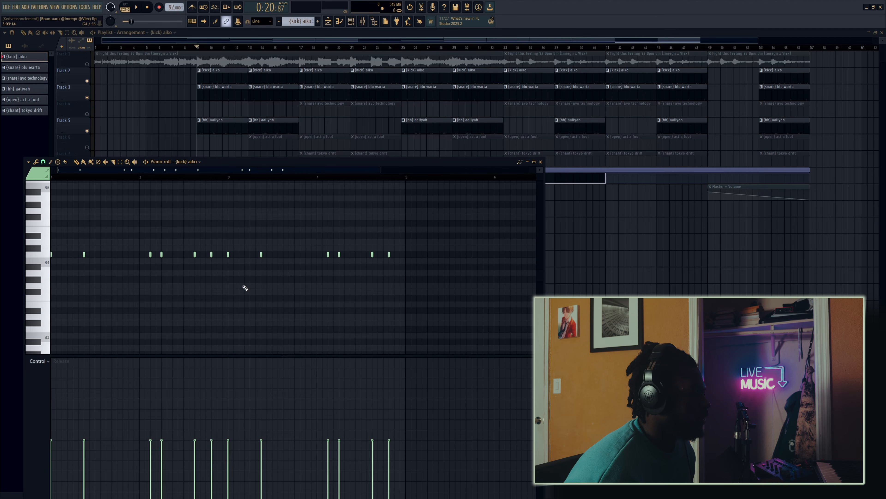
{"action": "left_click", "coordinate": [131, 7]}
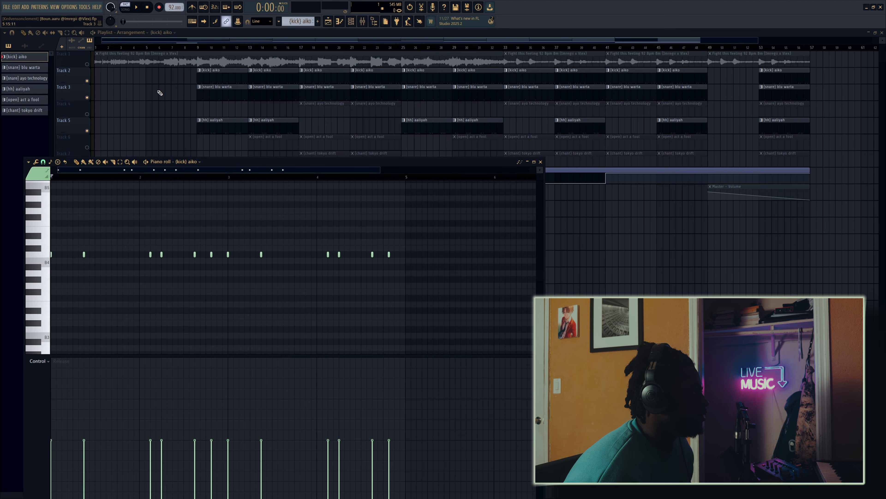
{"action": "key", "text": "space"}
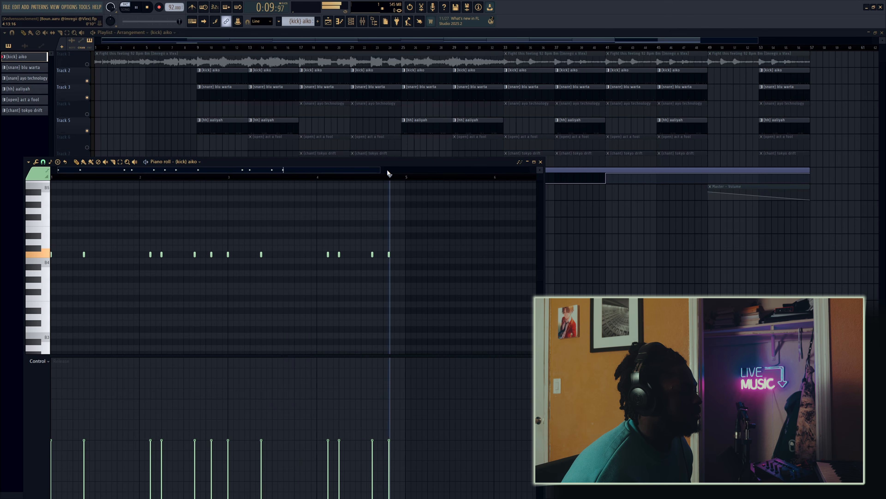
{"action": "key", "text": "space"}
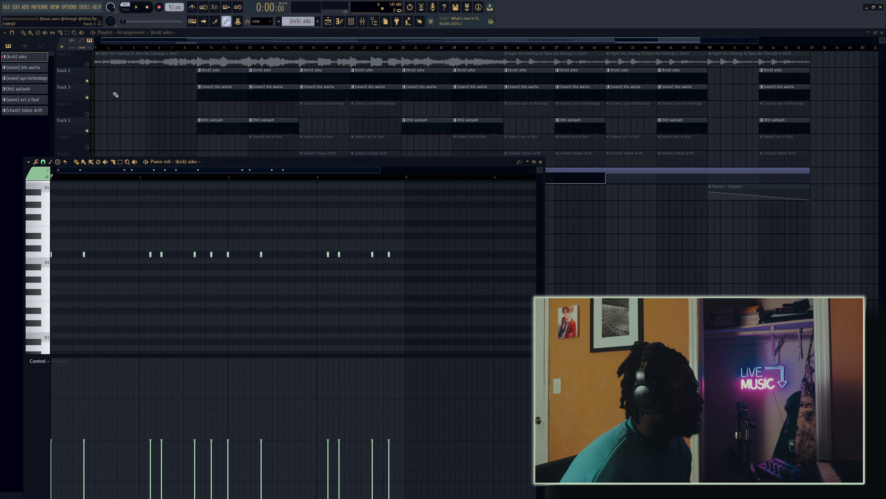
Step: Switch back to song mode and play the arrangement from bar 9
{"action": "key", "text": "space"}
{"action": "left_click", "coordinate": [199, 48]}
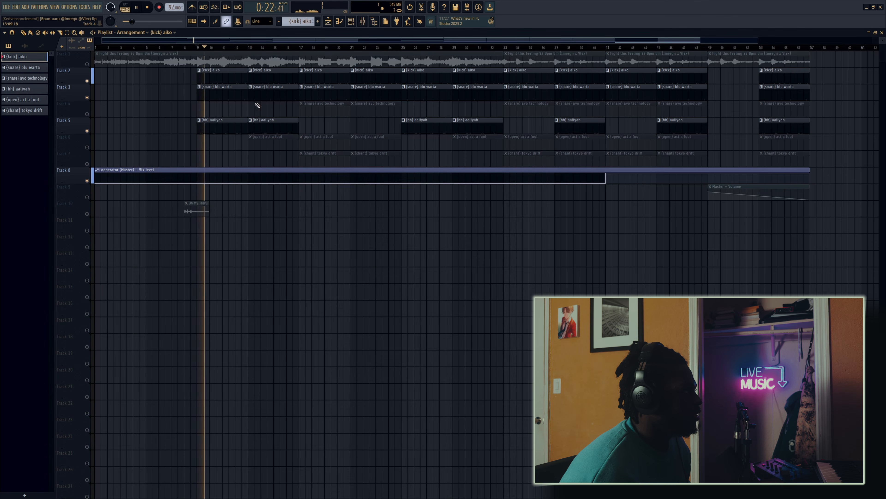
{"action": "key", "text": "space"}
{"action": "key", "text": "space"}
Step: Compare the drums from bar 9 with the hi-hat track muted and with it unmuted
{"action": "left_click", "coordinate": [86, 131]}
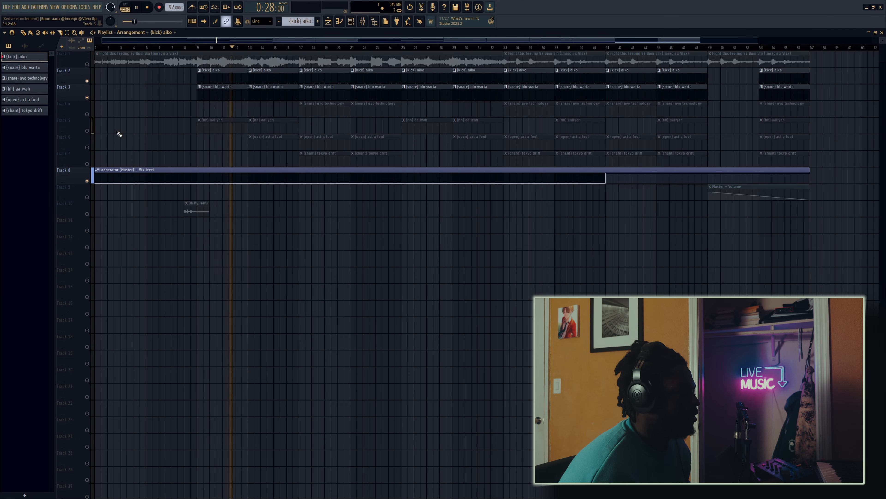
{"action": "key", "text": "space"}
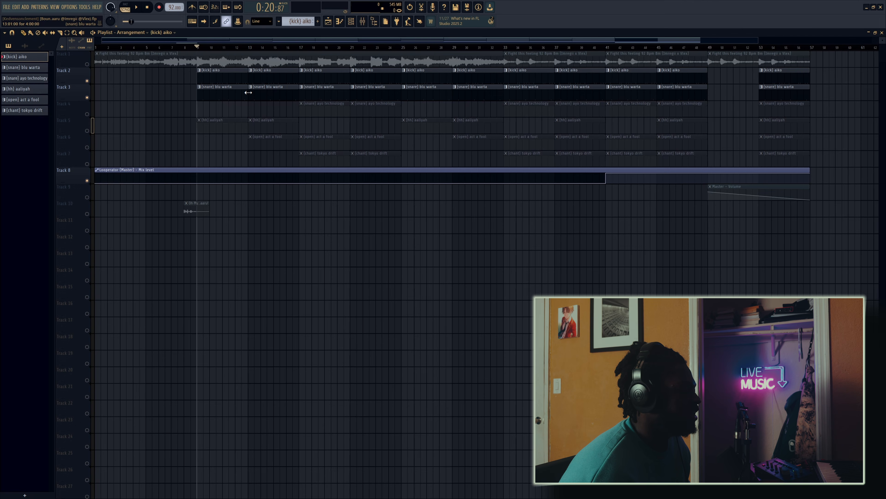
{"action": "left_click", "coordinate": [90, 131]}
{"action": "key", "text": "space"}
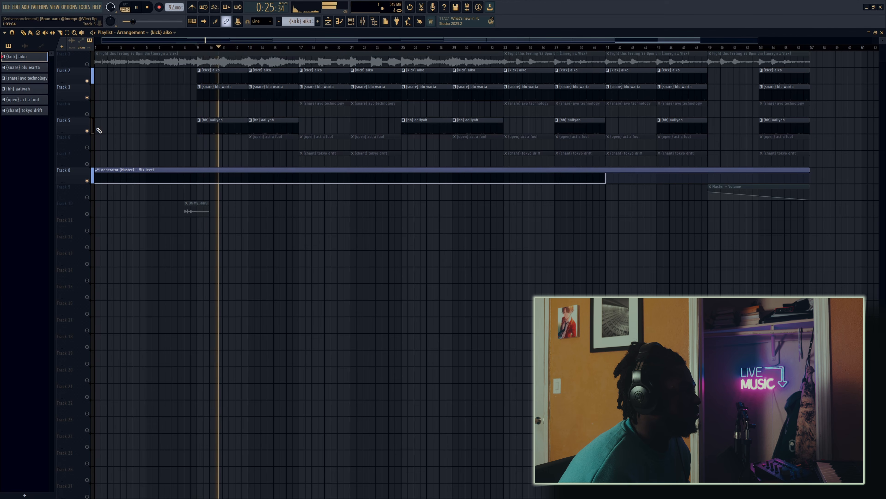
{"action": "key", "text": "space"}
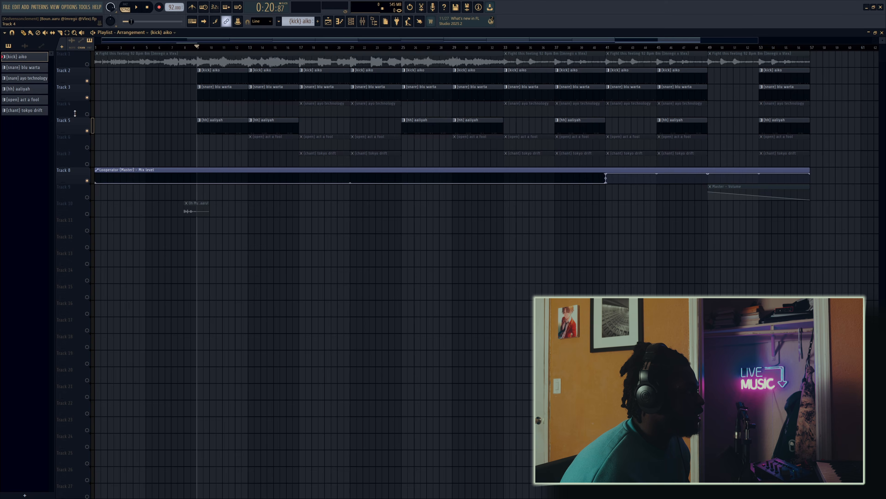
Step: Unmute every track, solo the kick track and re-enable the (snare) blu warta track
{"action": "right_click", "coordinate": [87, 115]}
{"action": "right_click", "coordinate": [87, 115]}
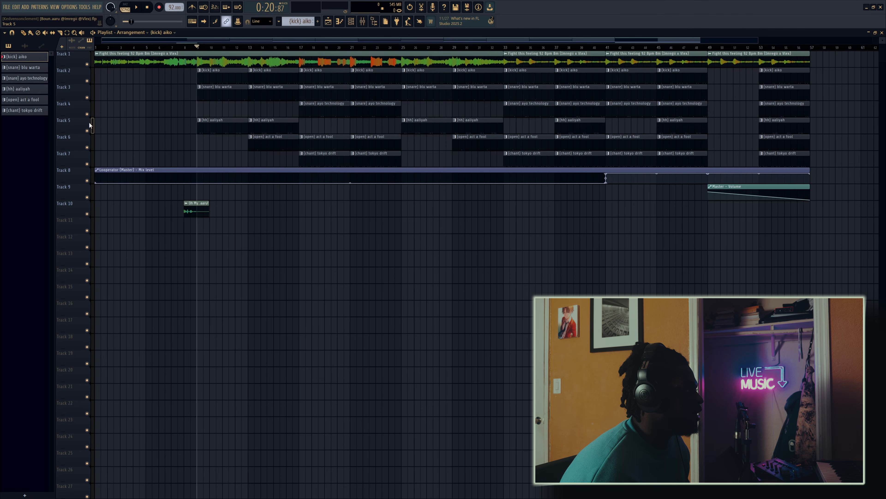
{"action": "left_click", "coordinate": [87, 81]}
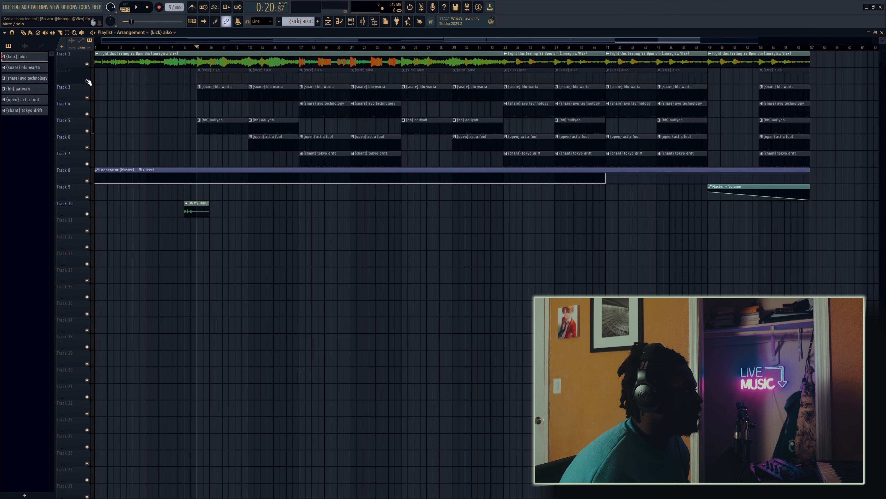
{"action": "right_click", "coordinate": [86, 80]}
{"action": "left_click", "coordinate": [87, 97]}
Step: Enable the (snare) ayo technology, hi-hat and Looperator automation tracks and play the arrangement from bar 17
{"action": "left_click", "coordinate": [301, 48]}
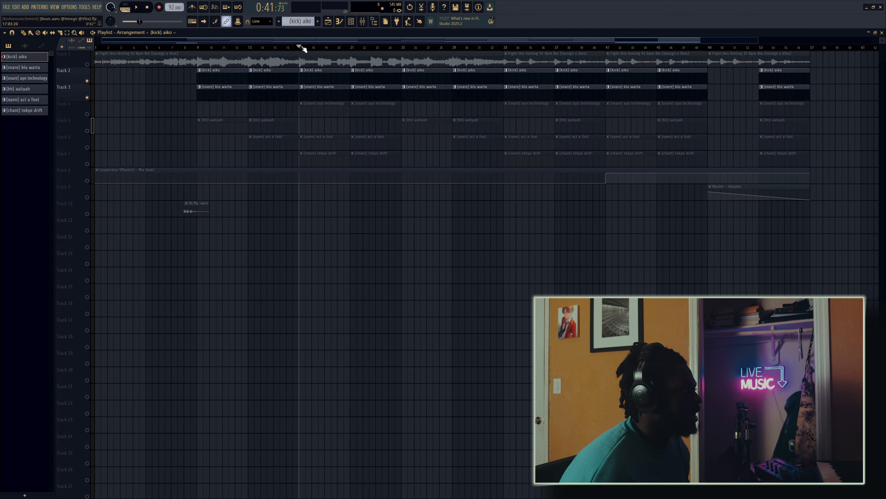
{"action": "left_click", "coordinate": [87, 114]}
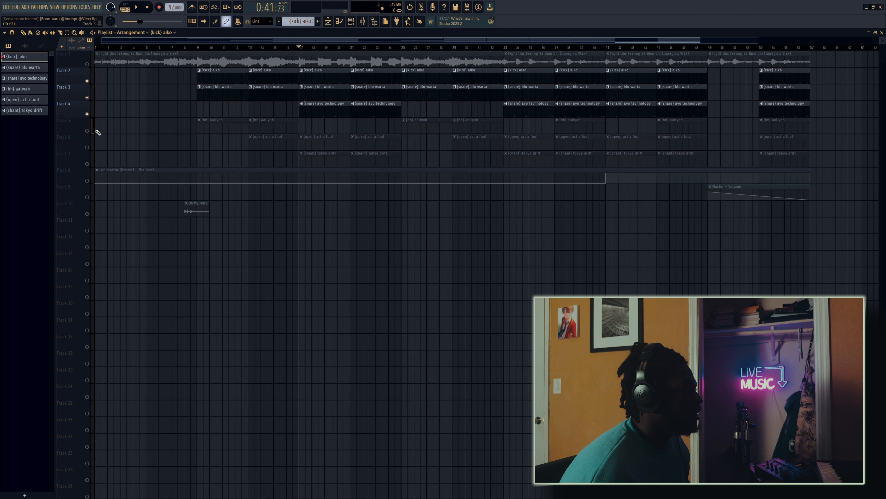
{"action": "left_click", "coordinate": [87, 130]}
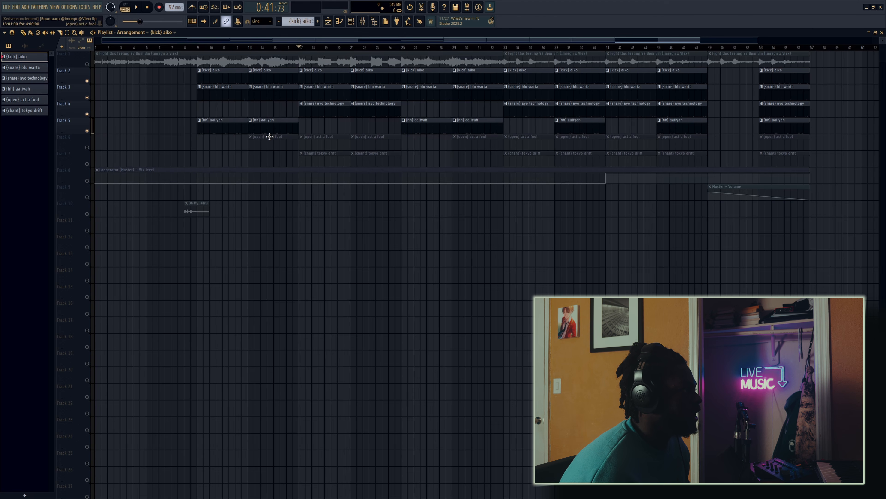
{"action": "key", "text": "8"}
{"action": "key", "text": "space"}
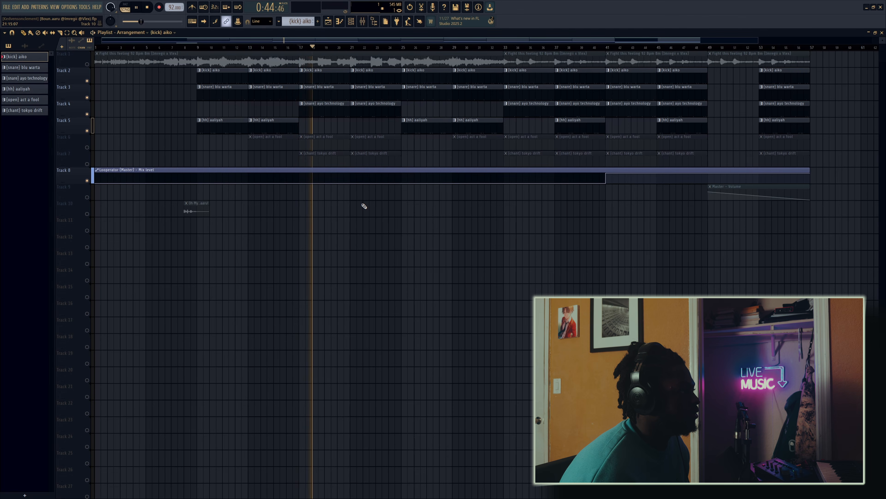
Step: Inspect the (snare) ayo technology notes in the piano roll while playing the arrangement from bar 18
{"action": "double_click", "coordinate": [328, 112]}
{"action": "scroll", "coordinate": [215, 183], "scroll_direction": "left", "scroll_amount": 4}
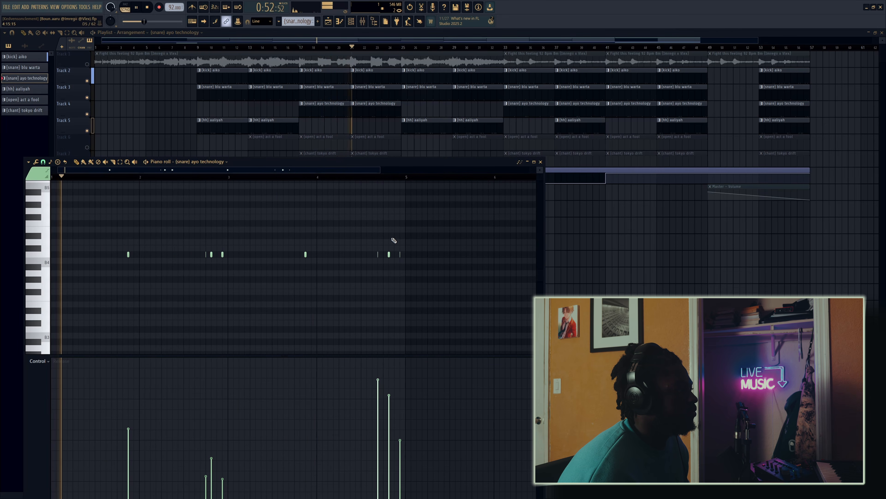
{"action": "key", "text": "space"}
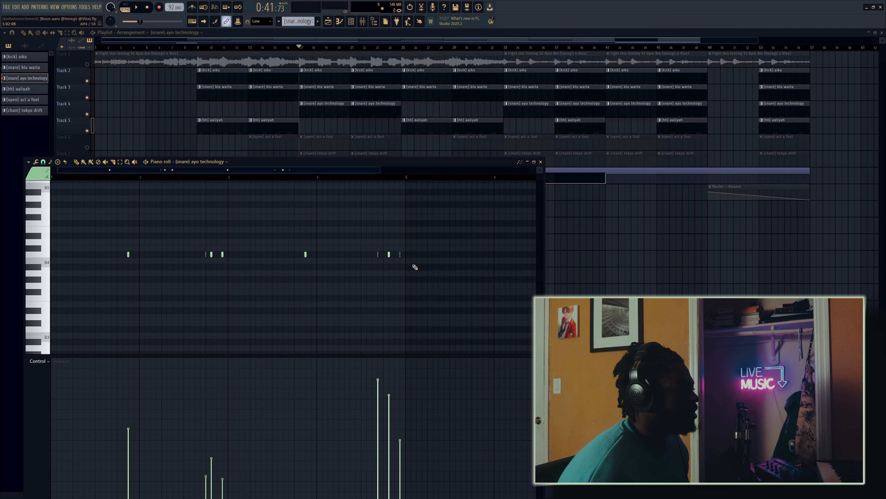
{"action": "left_click", "coordinate": [197, 181]}
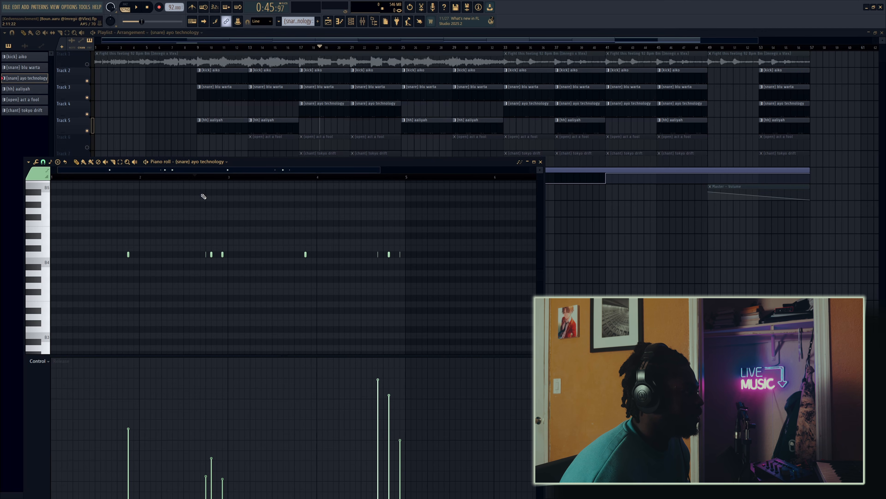
{"action": "key", "text": "space"}
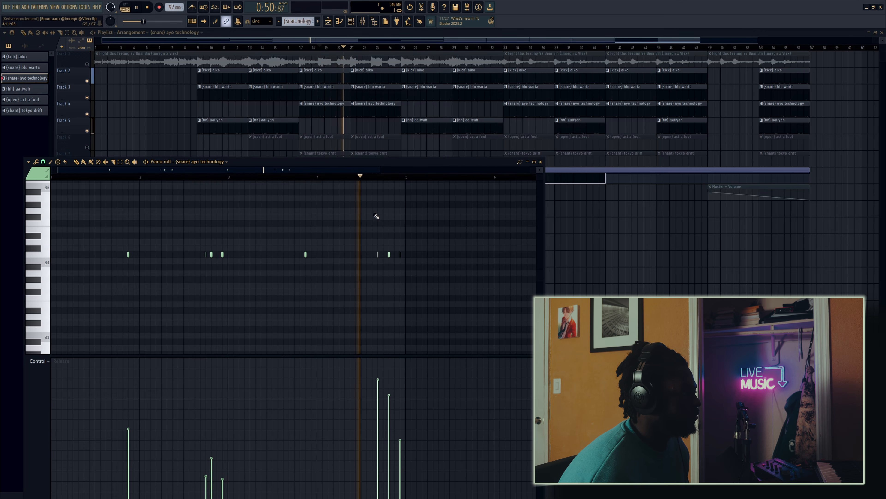
{"action": "key", "text": "space"}
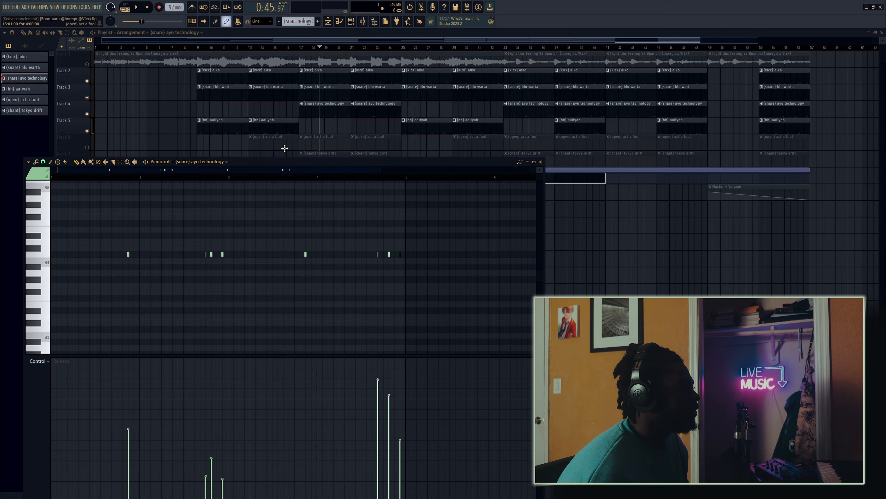
{"action": "key", "text": "F7"}
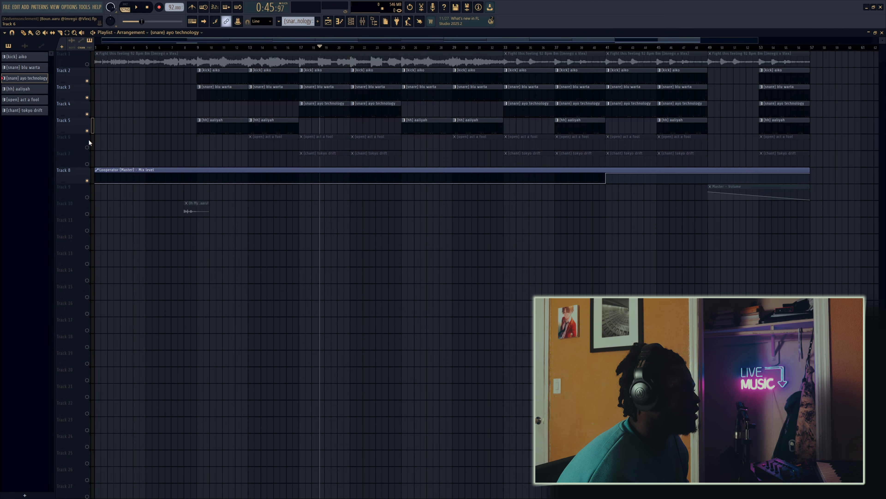
Step: Enable the (open) act a fool track and play the arrangement from bar 17
{"action": "left_click", "coordinate": [87, 147]}
{"action": "left_click", "coordinate": [300, 47]}
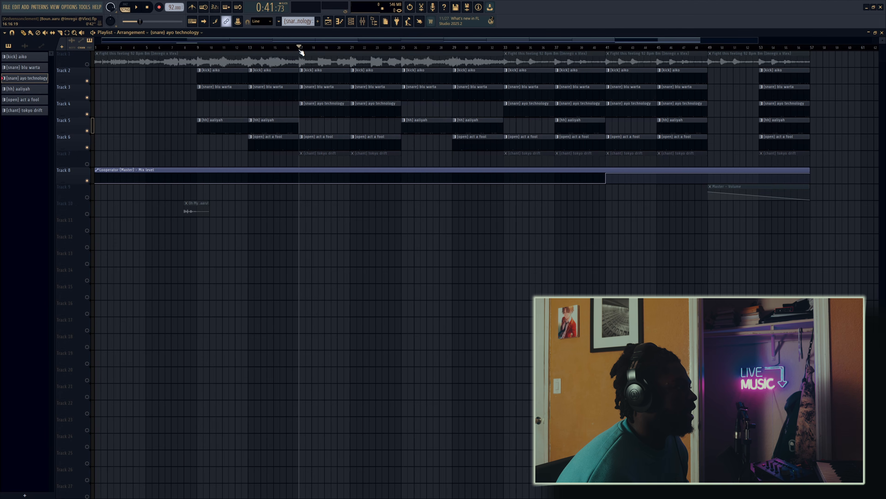
{"action": "key", "text": "space"}
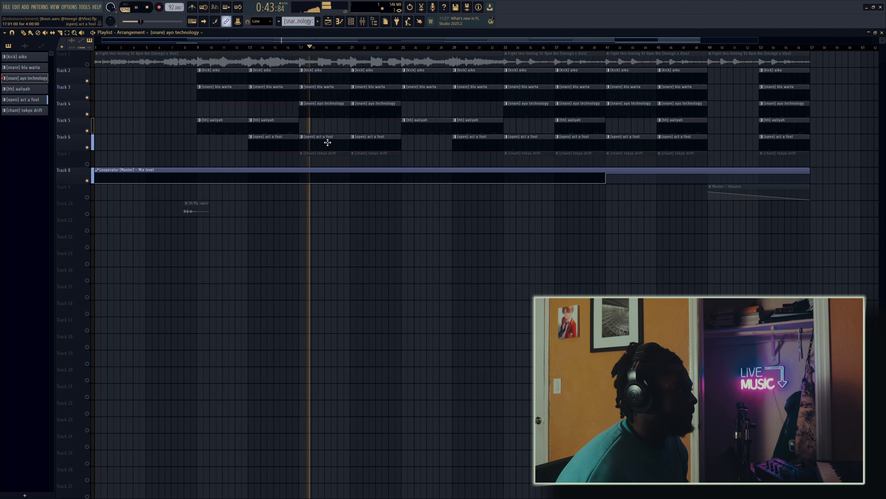
{"action": "key", "text": "space"}
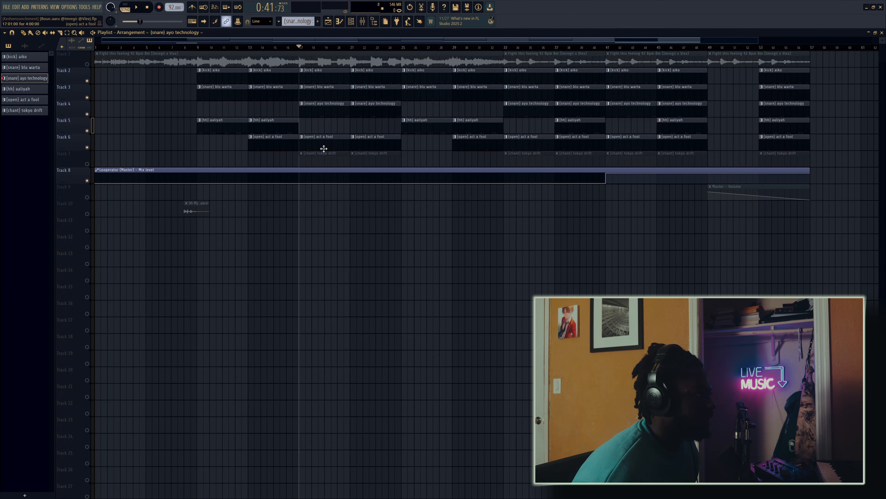
{"action": "key", "text": "space"}
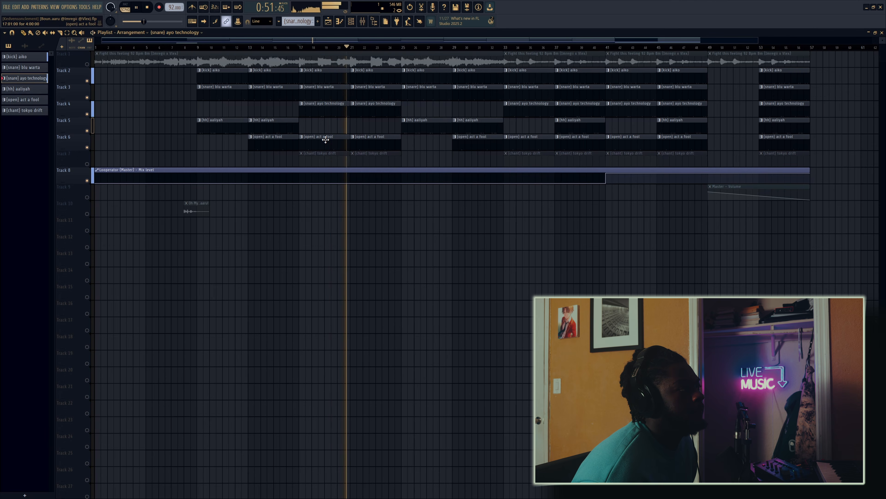
{"action": "key", "text": "space"}
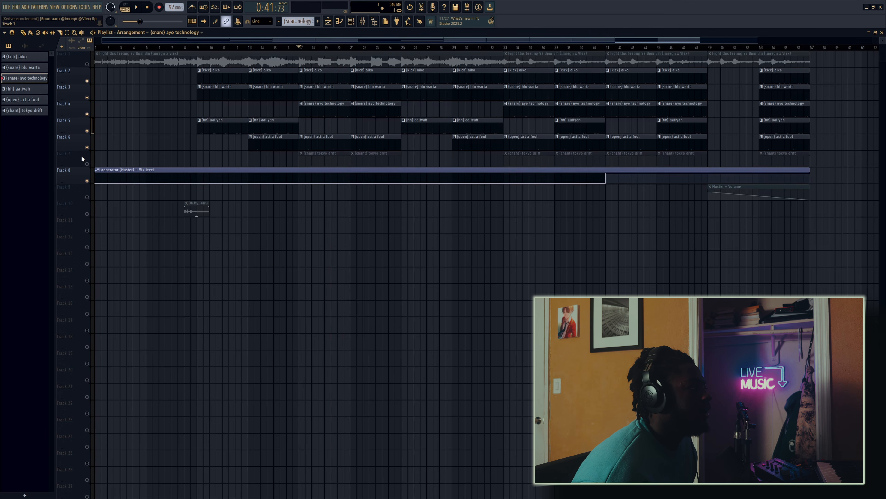
Step: Enable the (chant) tokyo drift track and play the layered drums from bar 17
{"action": "left_click", "coordinate": [87, 164]}
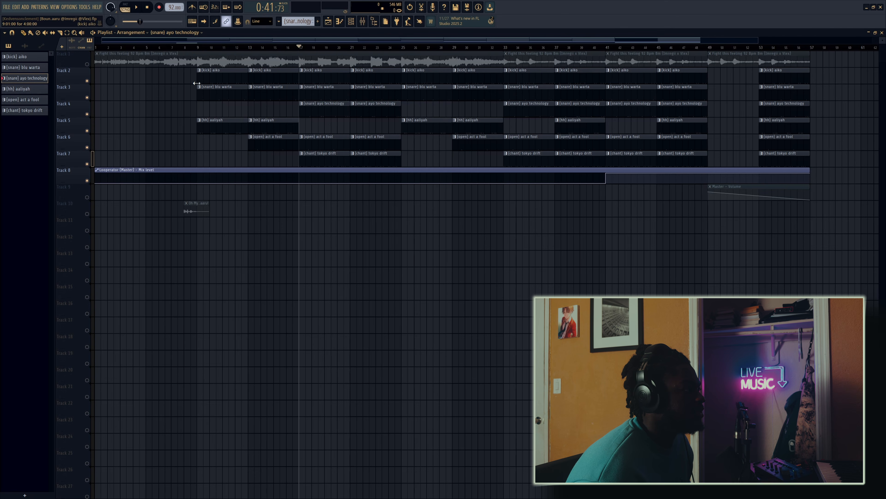
{"action": "key", "text": "space"}
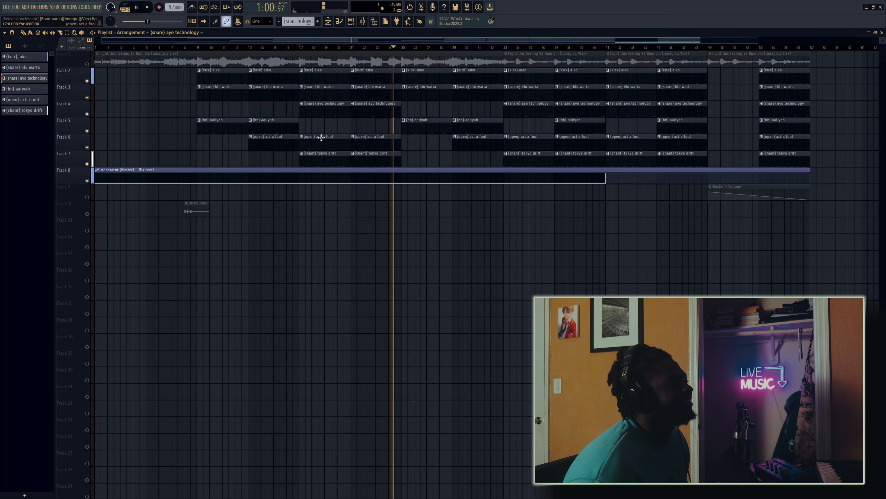
{"action": "key", "text": "space"}
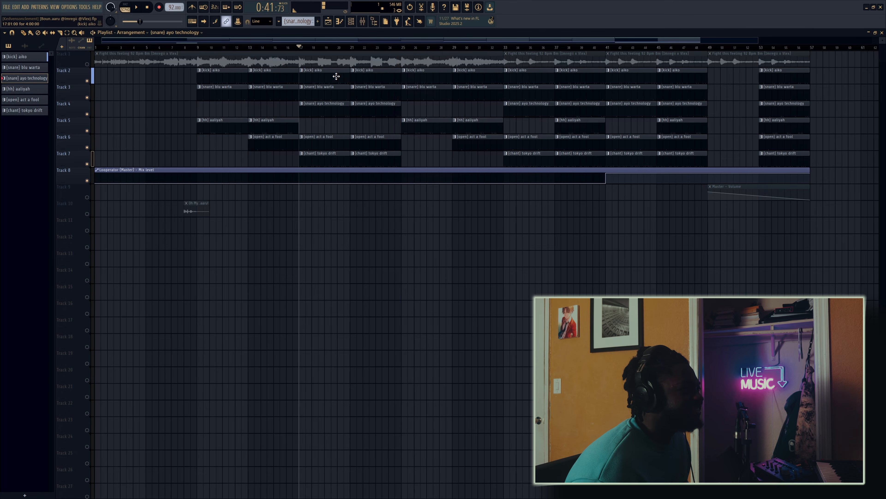
Step: Open the (kick) aiko pattern and check its steps and the main swing amount in the channel rack
{"action": "double_click", "coordinate": [336, 76]}
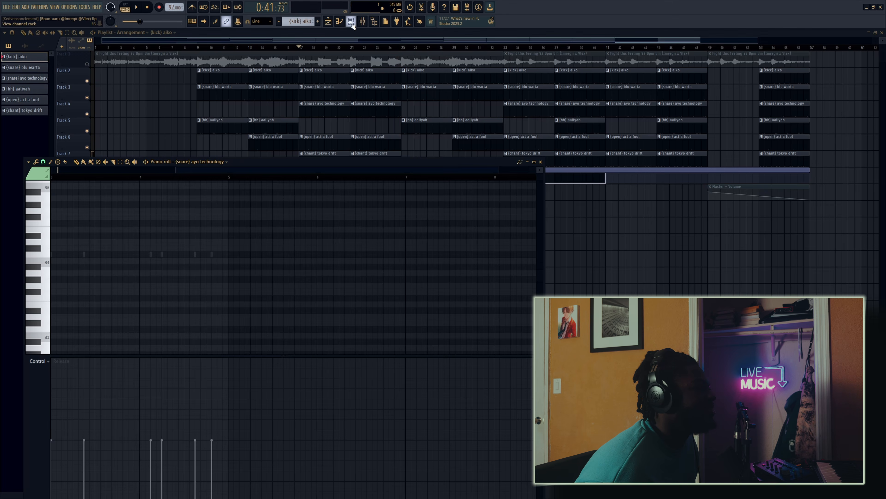
{"action": "key", "text": "F6"}
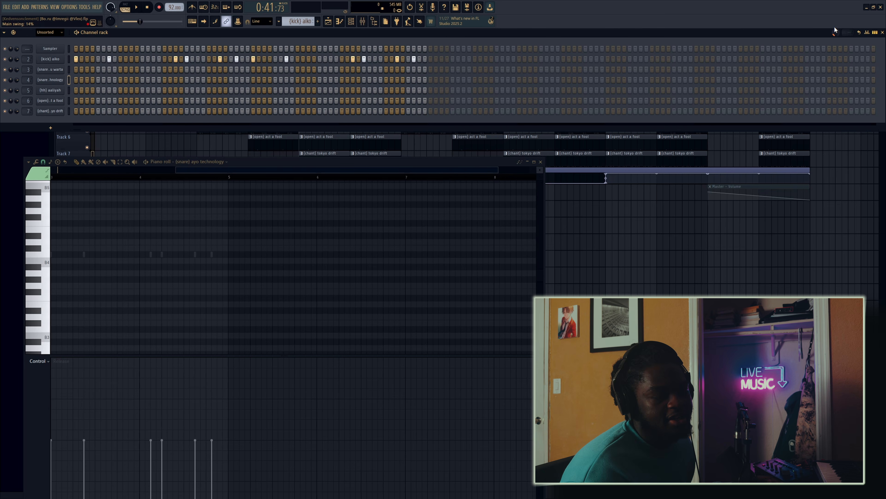
{"action": "right_click", "coordinate": [829, 237]}
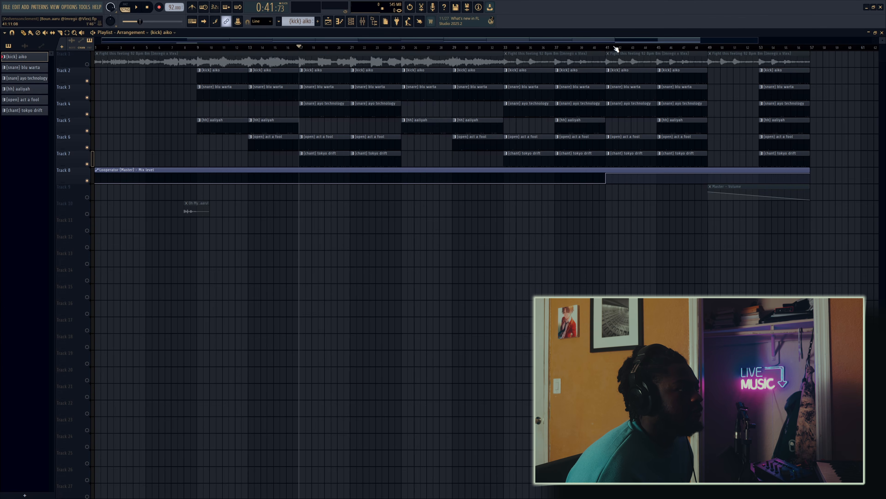
Step: Move the playback position to bar 41 and open the Looperator effect on the mixer's Master track
{"action": "left_click", "coordinate": [606, 48]}
{"action": "left_click", "coordinate": [363, 21]}
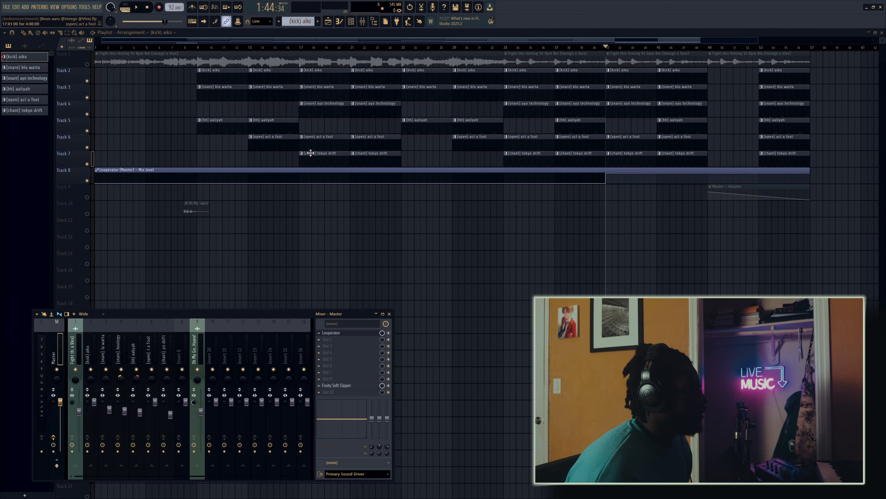
{"action": "left_click", "coordinate": [332, 334]}
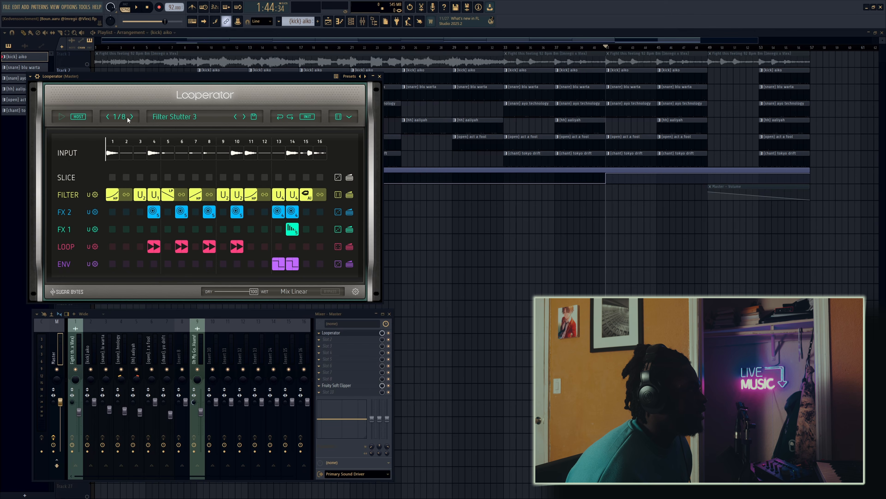
{"action": "mouse_move", "coordinate": [79, 73]}
{"action": "left_mouse_down"}
{"action": "mouse_move", "coordinate": [79, 62]}
{"action": "mouse_move", "coordinate": [67, 64]}
{"action": "mouse_move", "coordinate": [94, 75]}
{"action": "left_mouse_up"}
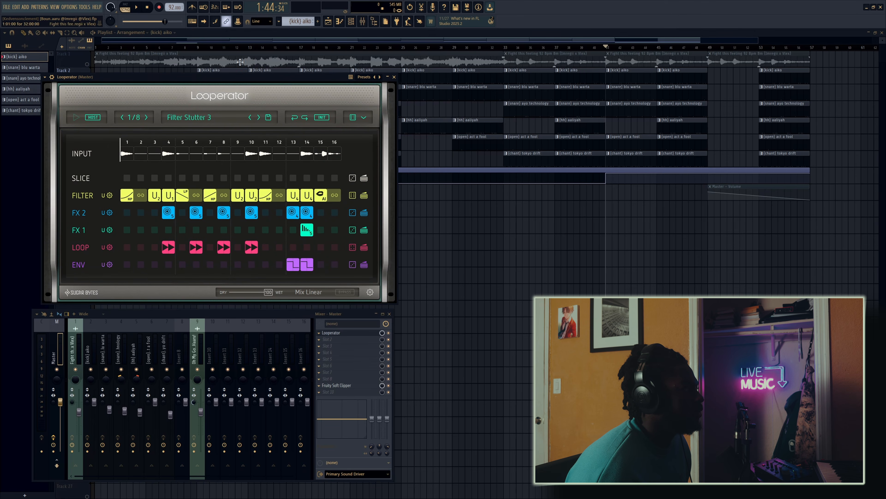
Step: Play the arrangement from bar 41 and watch Looperator's Filter Stutter 3 sequence run during playback
{"action": "key", "text": "F12"}
{"action": "key", "text": "space"}
{"action": "key", "text": "F9"}
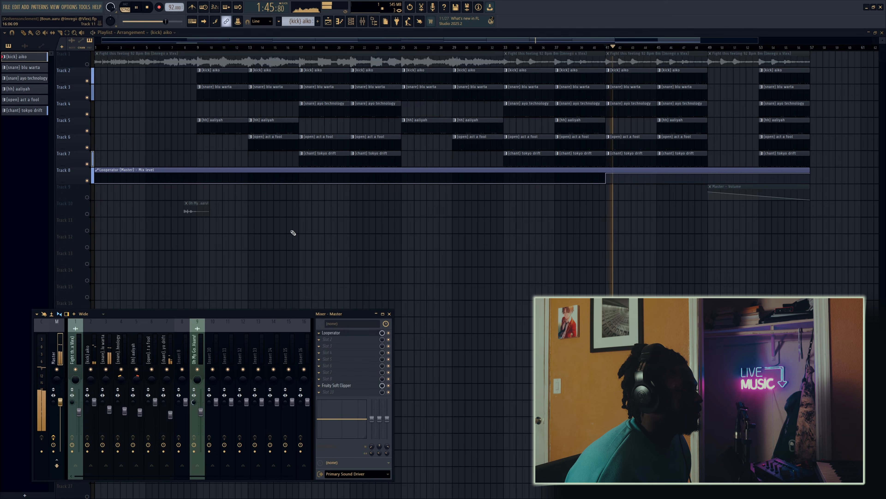
{"action": "left_click", "coordinate": [333, 332]}
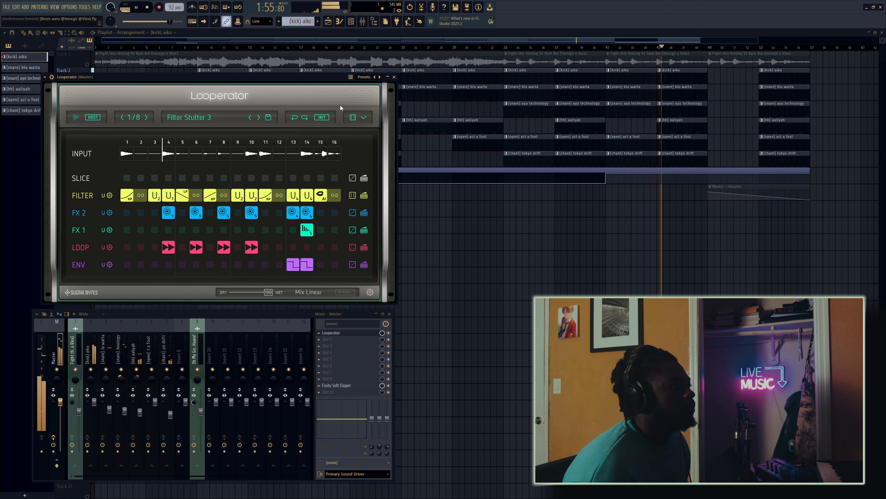
{"action": "key", "text": "F12"}
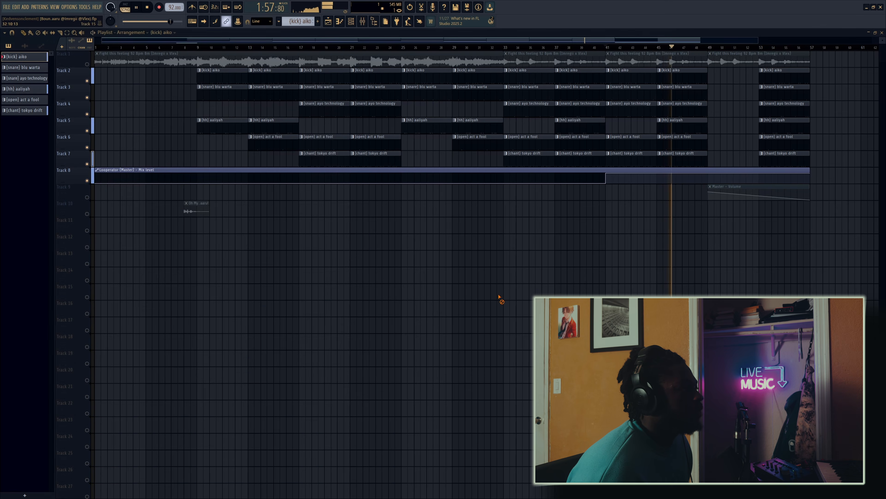
{"action": "key", "text": "space"}
Step: Reopen Looperator on the Master track and view its Stutter preset list without changing the preset
{"action": "left_click", "coordinate": [362, 21]}
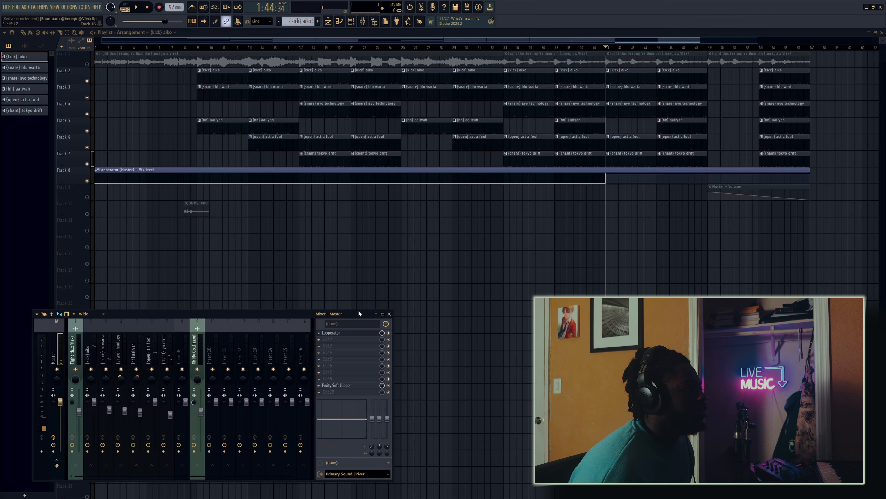
{"action": "left_click", "coordinate": [340, 333]}
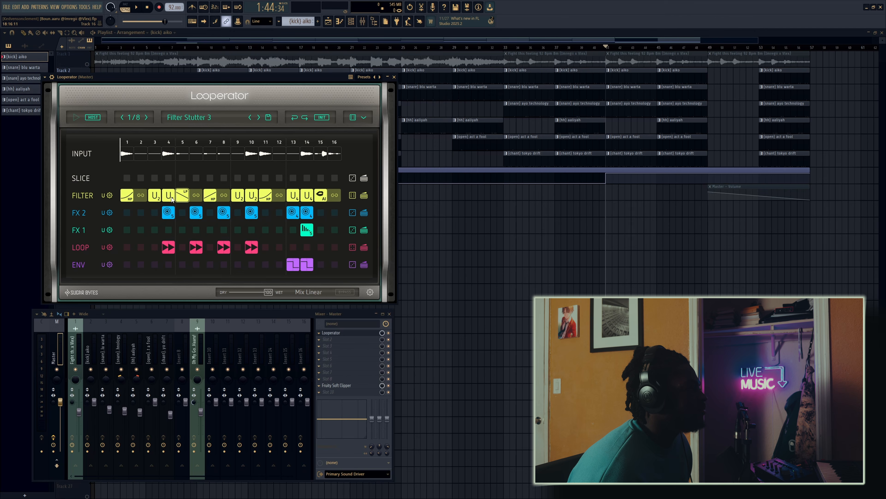
{"action": "left_click", "coordinate": [203, 121]}
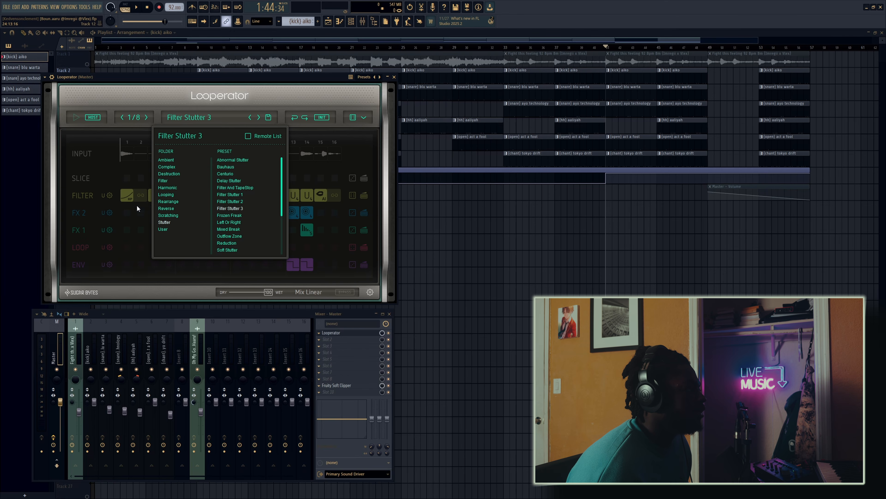
{"action": "left_click", "coordinate": [121, 221]}
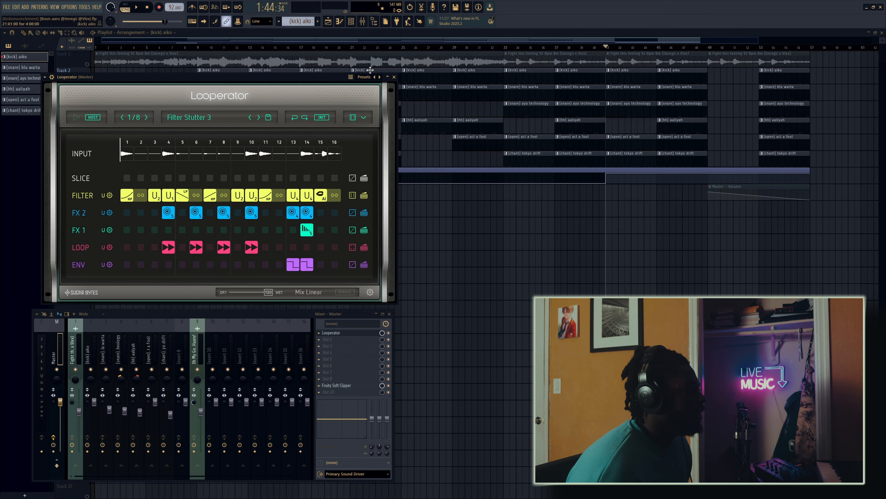
{"action": "left_click", "coordinate": [387, 77]}
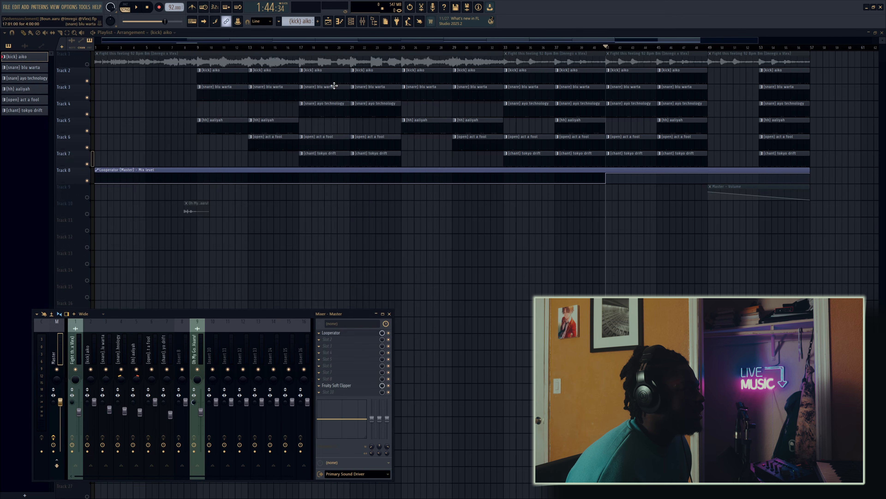
Step: Unmute all playlist tracks and play the full arrangement from bar 41
{"action": "right_click", "coordinate": [91, 164]}
{"action": "right_click", "coordinate": [90, 165]}
{"action": "key", "text": "space"}
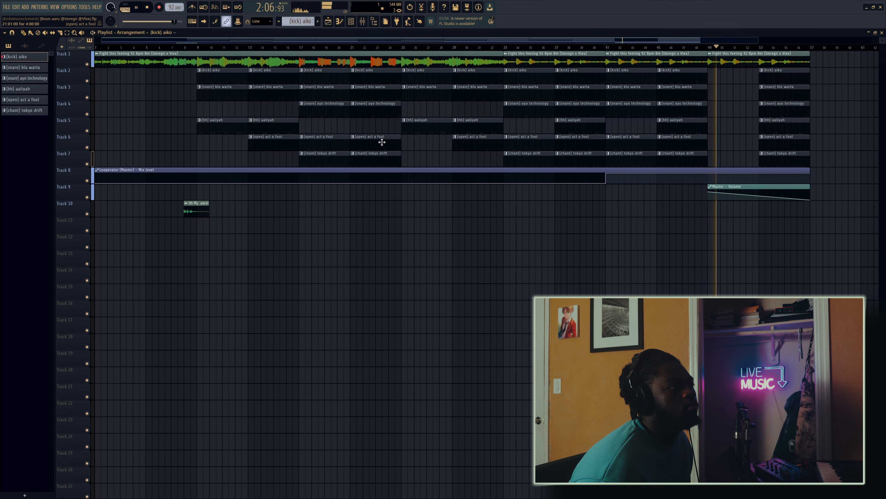
{"action": "key", "text": "space"}
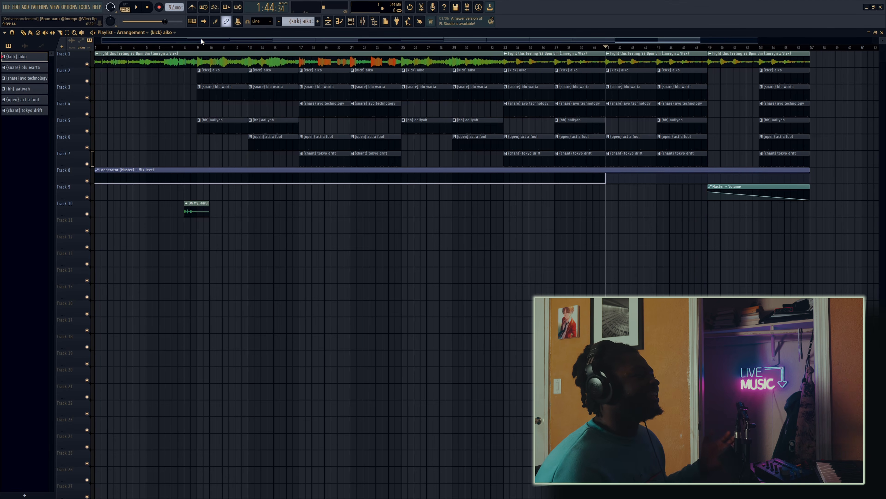
{"action": "left_click", "coordinate": [146, 47]}
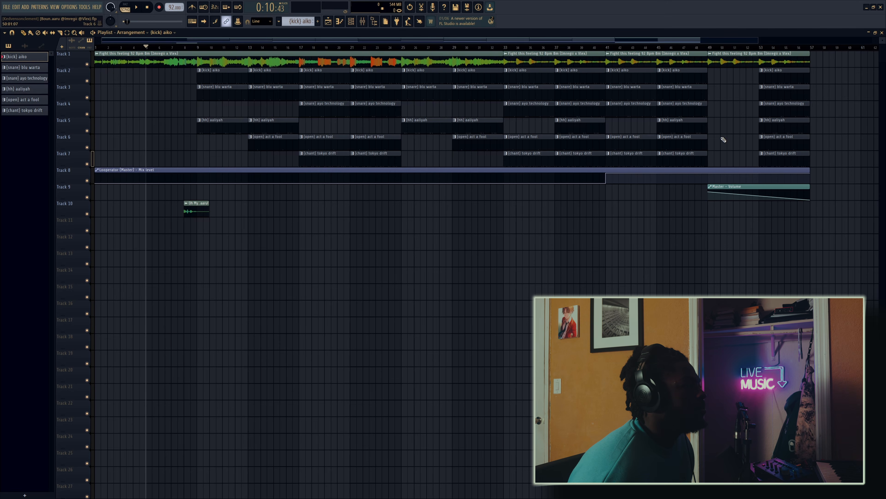
{"action": "left_click_drag", "start_coordinate": [824, 161], "coordinate": [146, 89]}
{"action": "left_click", "coordinate": [148, 89], "text": "ctrl"}
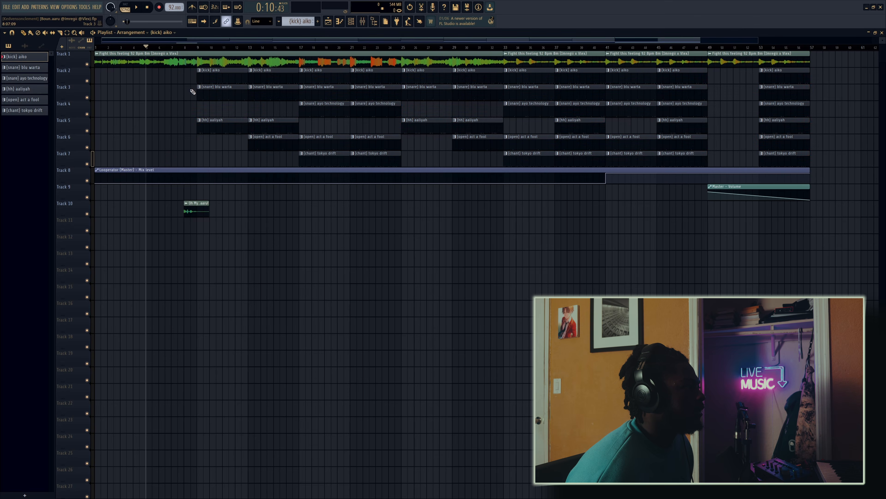
Step: Inspect the (kick) aiko notes in the piano roll while playing the full arrangement from bar 9
{"action": "double_click", "coordinate": [229, 74]}
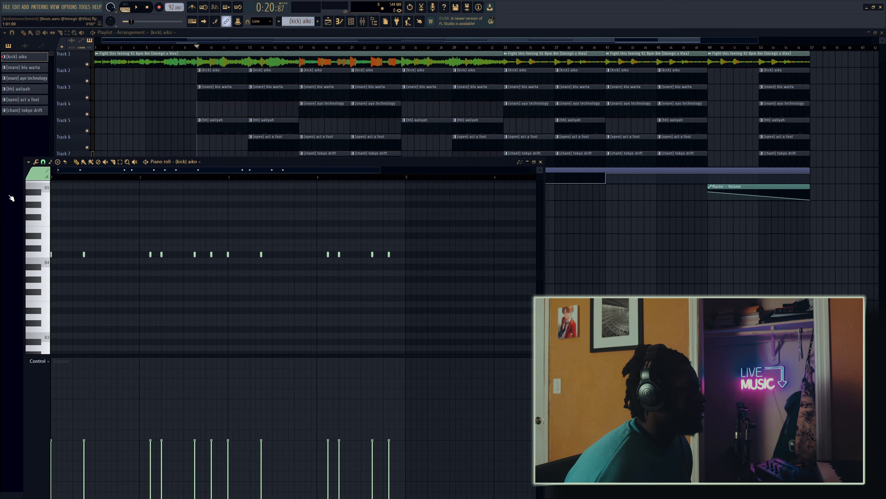
{"action": "key", "text": "space"}
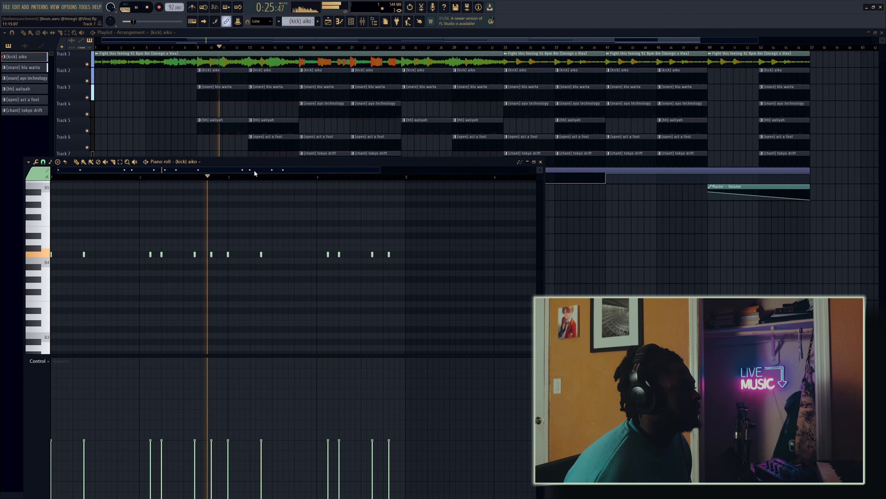
{"action": "key", "text": "space"}
{"action": "left_click", "coordinate": [198, 127]}
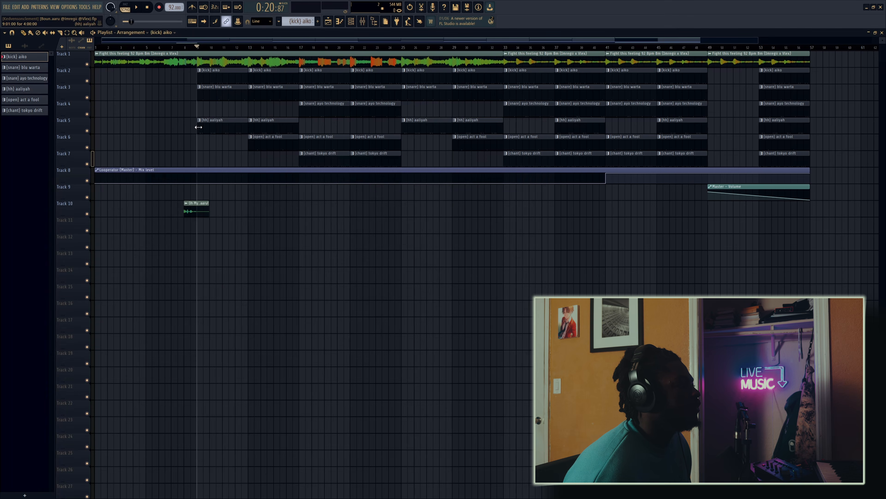
Step: Try filling the (hh) aaliyah channel with hits on each 2 steps and undo the fill
{"action": "double_click", "coordinate": [202, 124]}
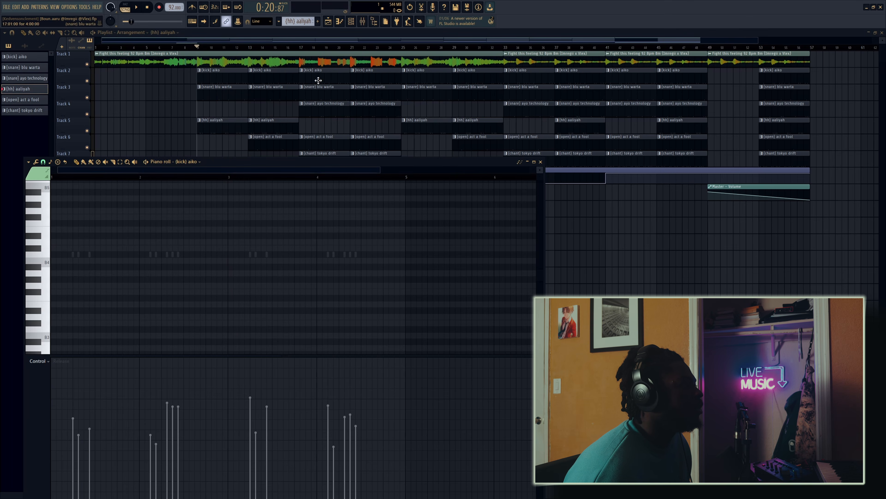
{"action": "left_click", "coordinate": [351, 22]}
{"action": "right_click", "coordinate": [61, 90]}
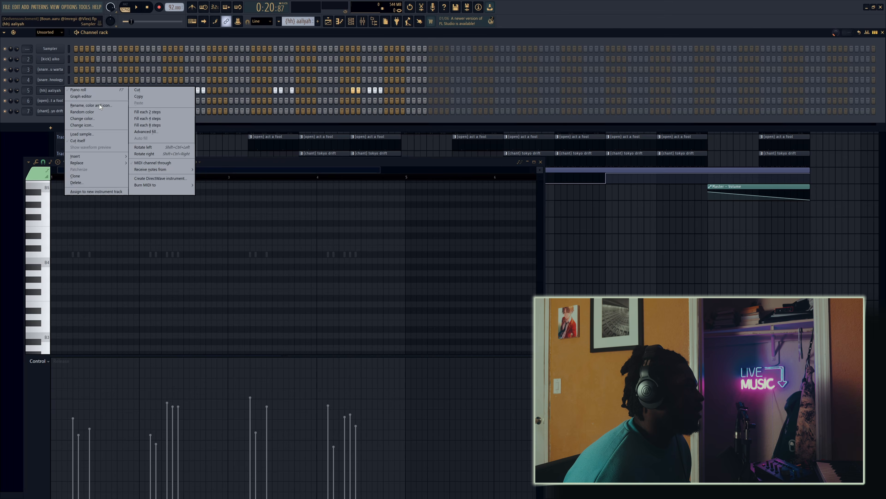
{"action": "left_click", "coordinate": [157, 111]}
{"action": "key", "text": "ctrl+z"}
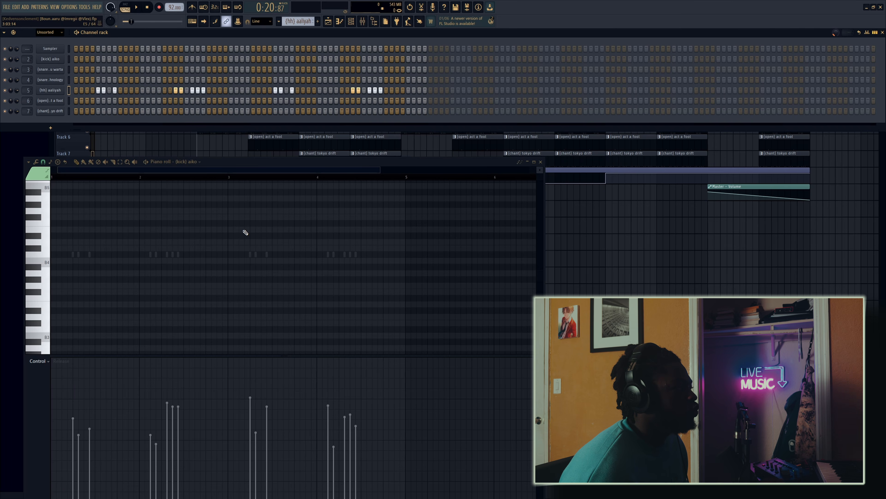
Step: Inspect all the (hh) aaliyah notes and their velocities in the piano roll and return to the playlist
{"action": "double_click", "coordinate": [178, 254]}
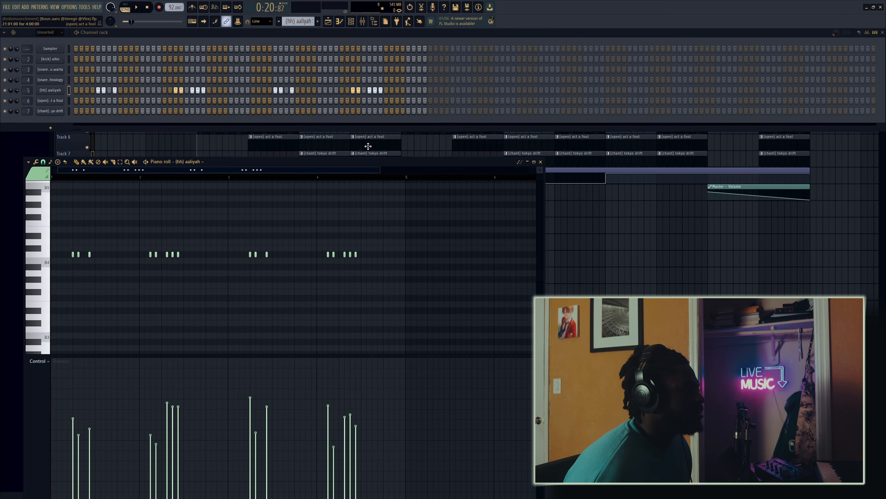
{"action": "left_click_drag", "start_coordinate": [449, 288], "coordinate": [59, 246]}
{"action": "left_click", "coordinate": [660, 264]}
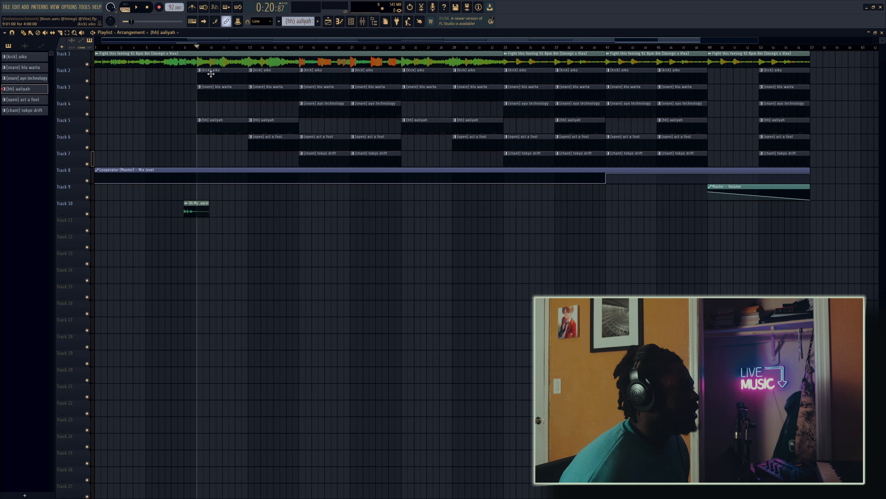
Step: Solo the kick and (snare) blu warta tracks and play them together from bar 9
{"action": "left_click", "coordinate": [87, 81], "text": "ctrl"}
{"action": "left_click", "coordinate": [86, 97]}
{"action": "key", "text": "space"}
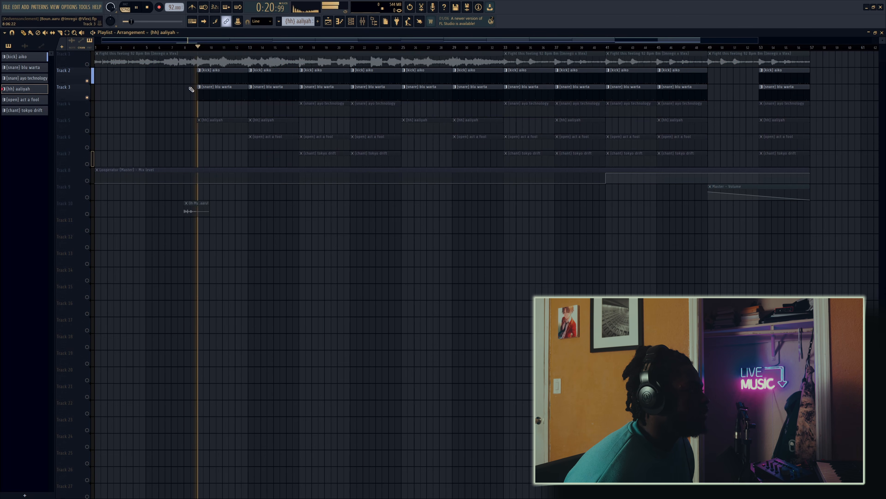
{"action": "key", "text": "space"}
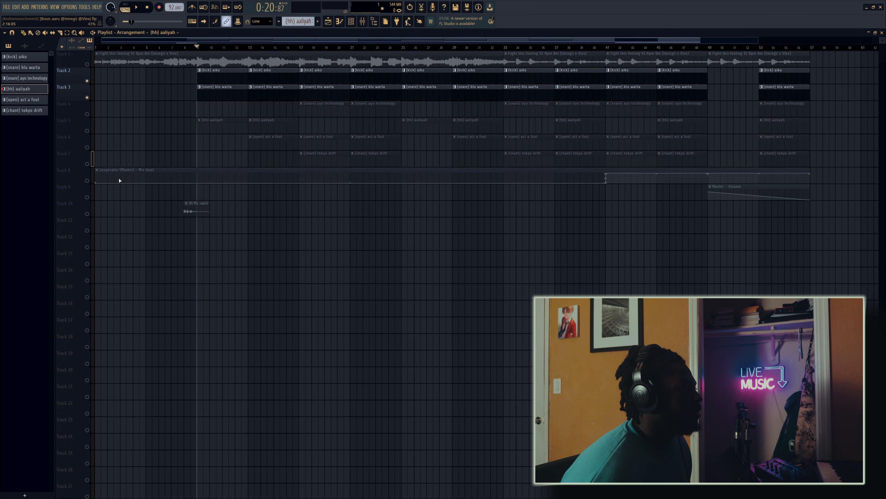
Step: Unmute the Looperator mix level automation on Track 8 and play it with the kick and snare from bar 9
{"action": "left_click", "coordinate": [87, 180]}
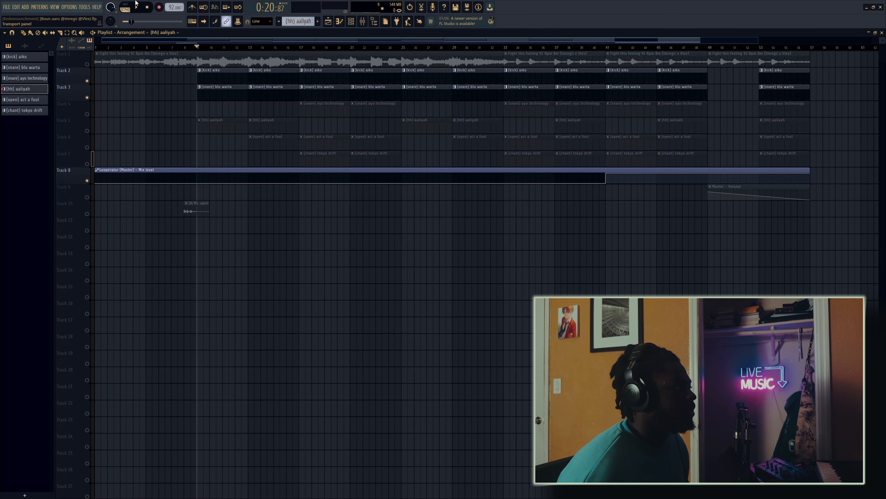
{"action": "key", "text": "space"}
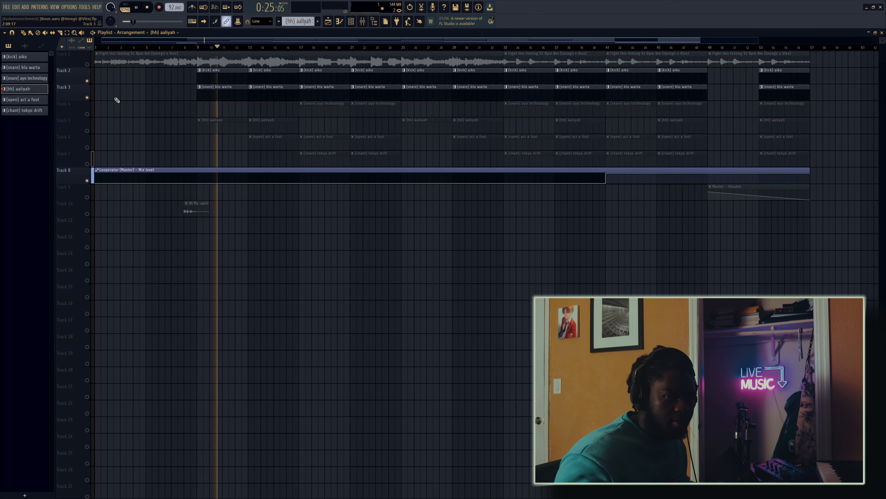
{"action": "key", "text": "space"}
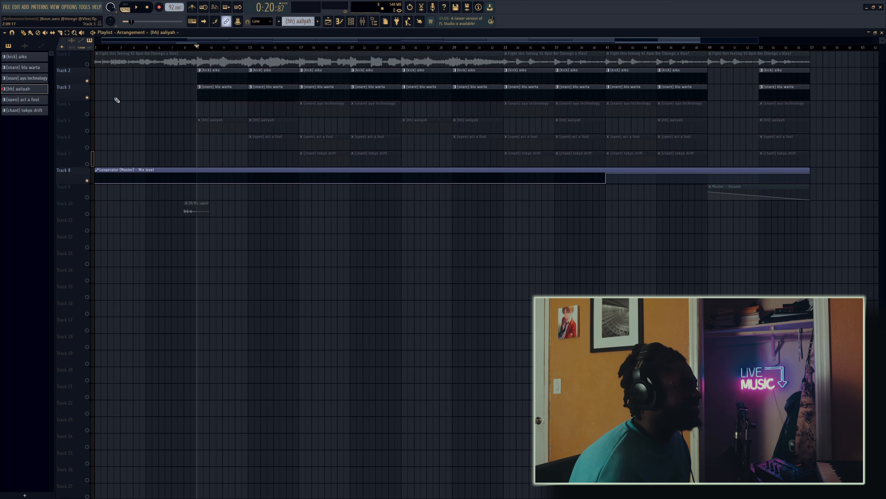
Step: Try replacing the bar 2 notes of (snare) blu warta with a copy of bar 1 and play the pattern
{"action": "double_click", "coordinate": [212, 95]}
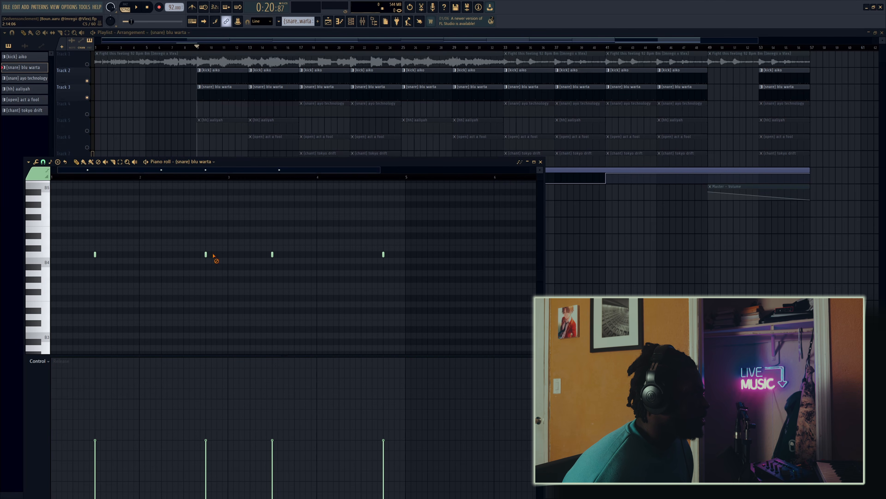
{"action": "left_click_drag", "start_coordinate": [142, 177], "coordinate": [1, 178]}
{"action": "key", "text": "ctrl+b"}
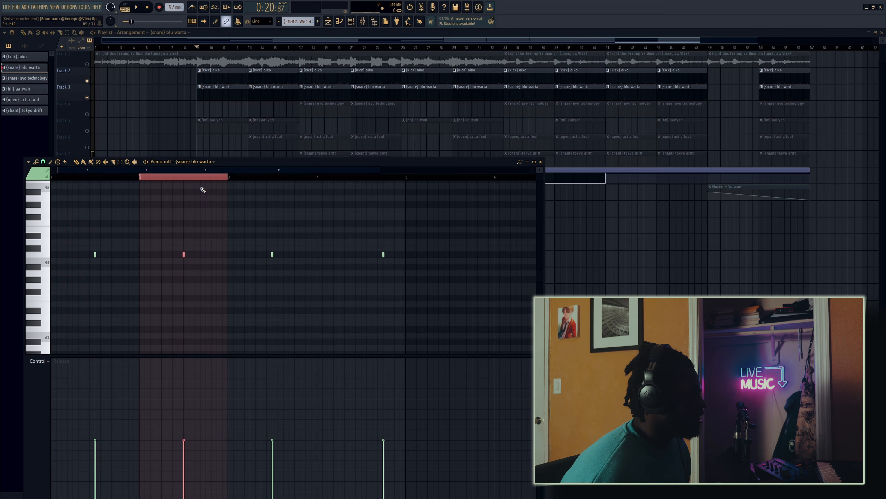
{"action": "key", "text": "space"}
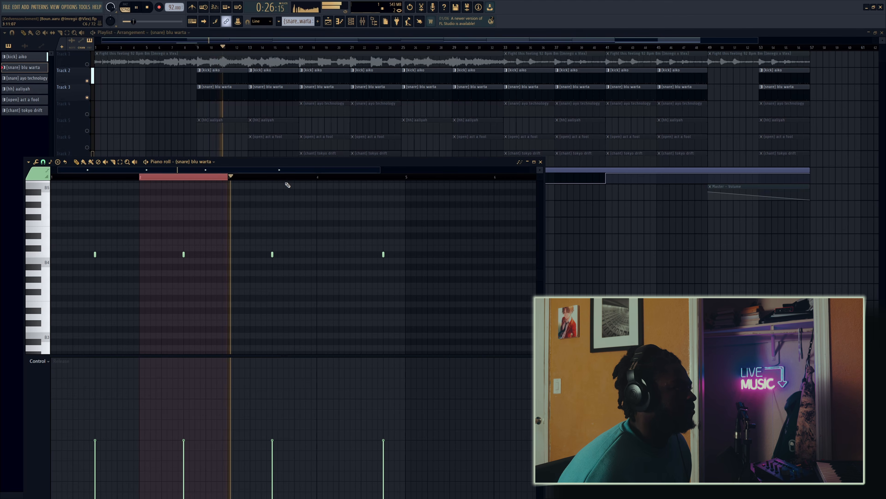
{"action": "key", "text": "space"}
Step: Undo the duplicated snare note and the bar 2 deletion, and clear the time selection
{"action": "key", "text": "ctrl+z"}
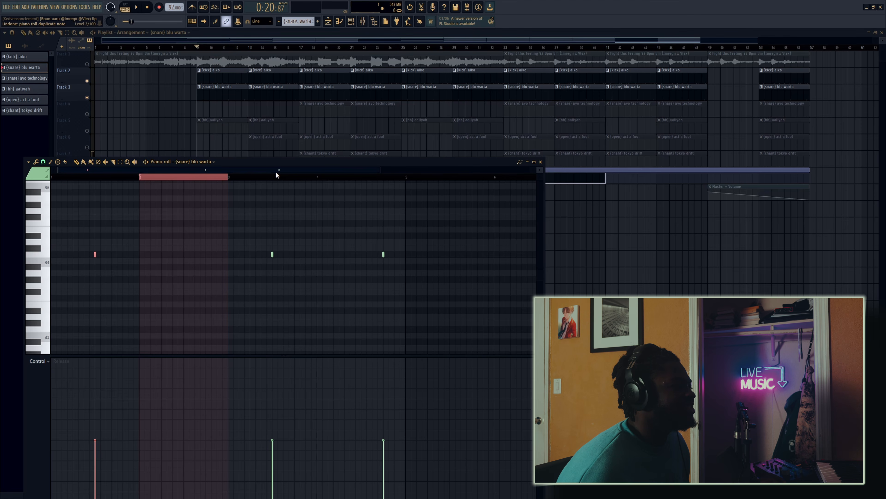
{"action": "key", "text": "ctrl+z"}
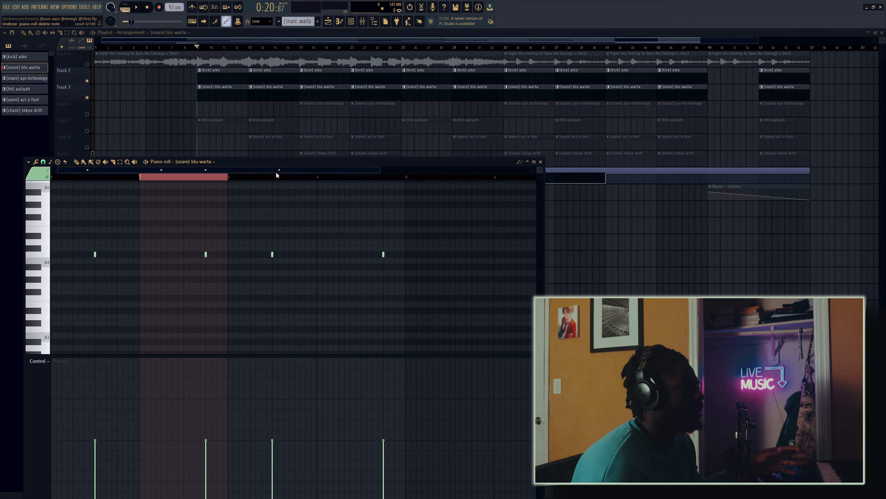
{"action": "left_click", "coordinate": [140, 178]}
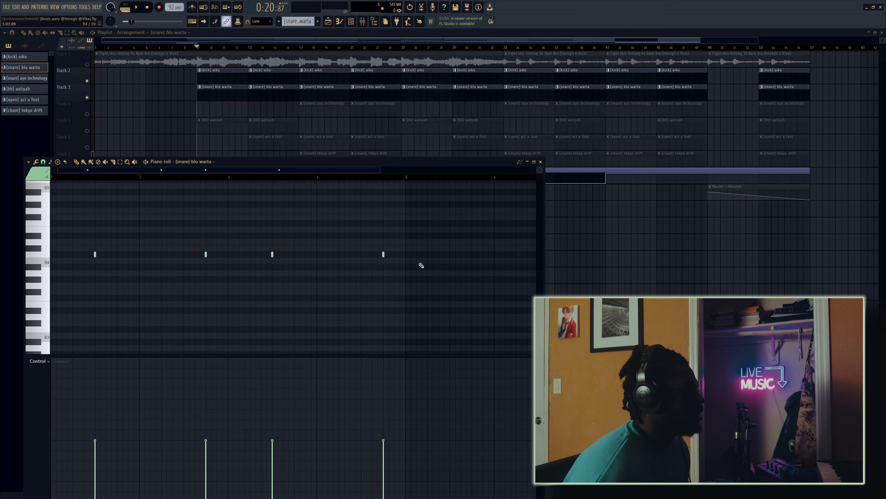
Step: Highlight all the (snare) blu warta notes in the piano roll for review, and return to the playlist with every track unmuted
{"action": "key", "text": "super"}
{"action": "key", "text": "super"}
{"action": "left_click_drag", "start_coordinate": [427, 265], "coordinate": [46, 247]}
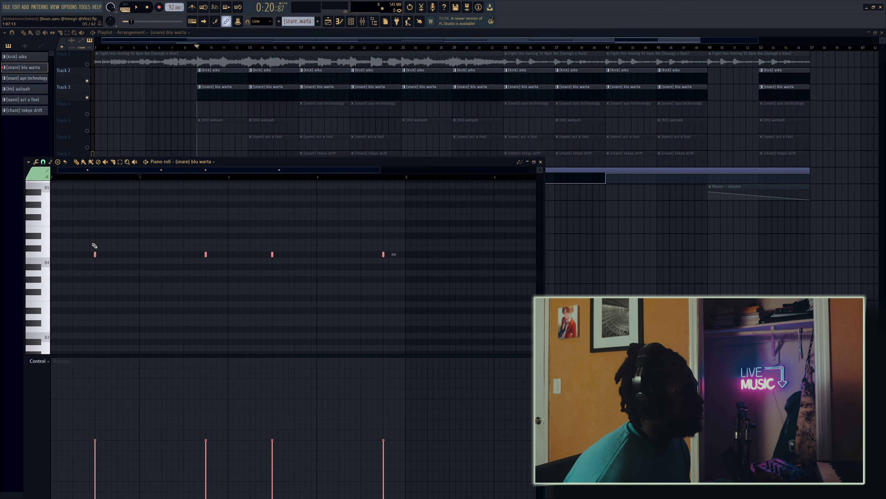
{"action": "left_click", "coordinate": [231, 229], "text": "ctrl"}
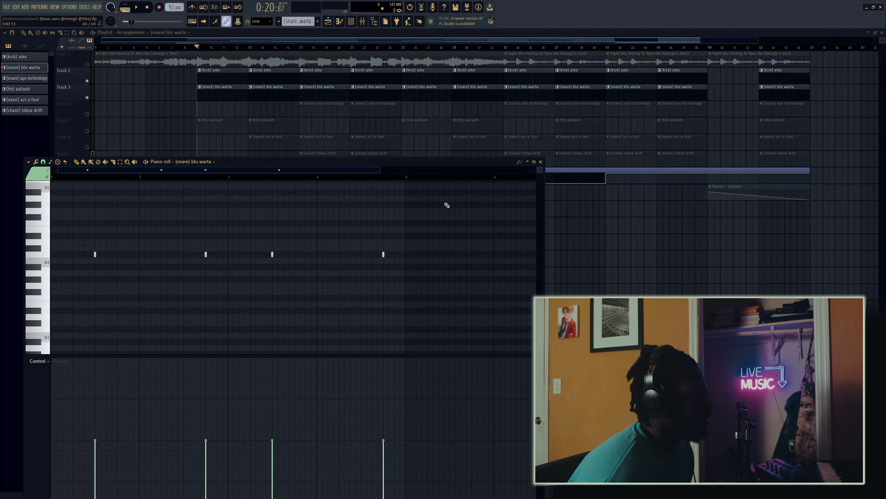
{"action": "key", "text": "F7"}
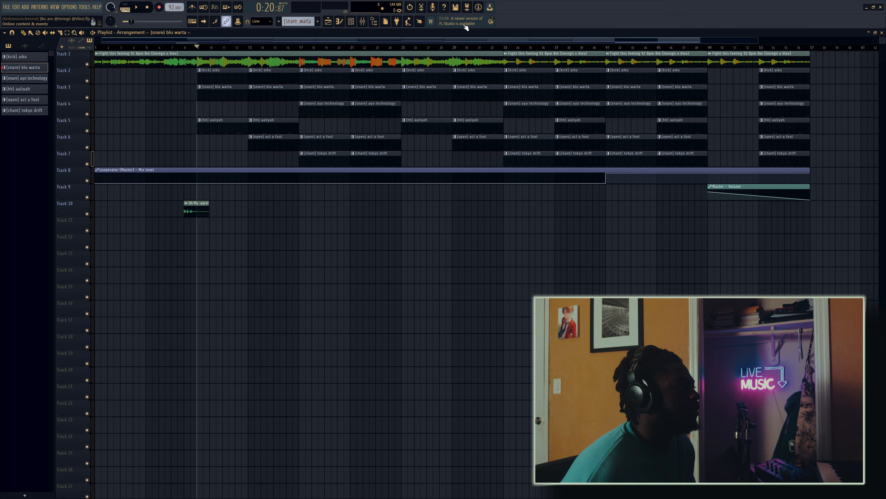
Step: View Looperator's Filter Stutter 3 sequence and preset list on the Master track without changing the preset, and close the plugin and mixer
{"action": "left_click", "coordinate": [363, 22]}
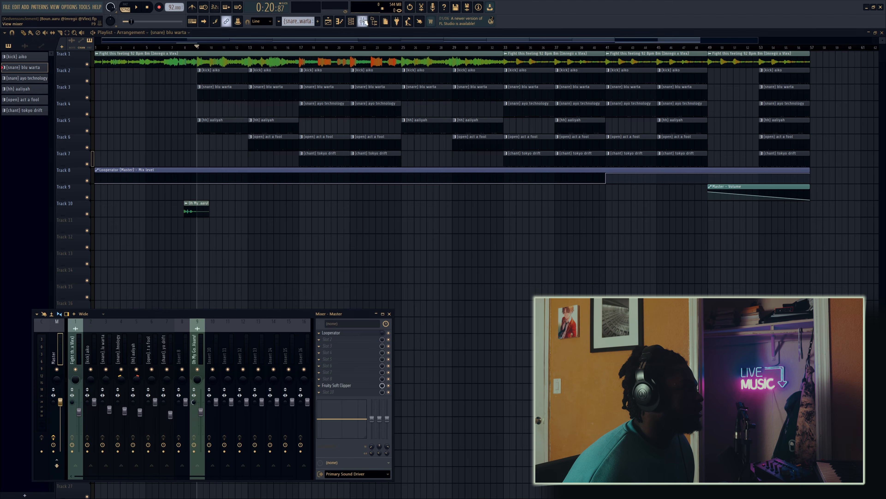
{"action": "left_click", "coordinate": [331, 333]}
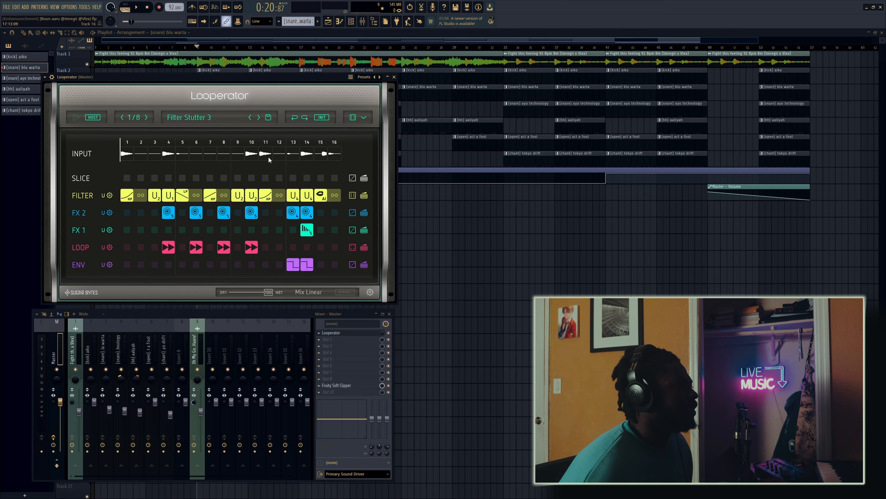
{"action": "left_click", "coordinate": [201, 119]}
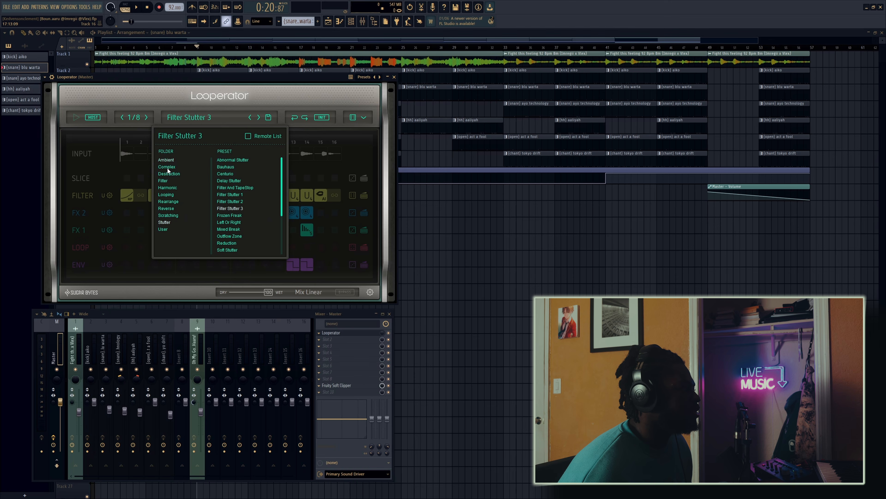
{"action": "left_click", "coordinate": [193, 102]}
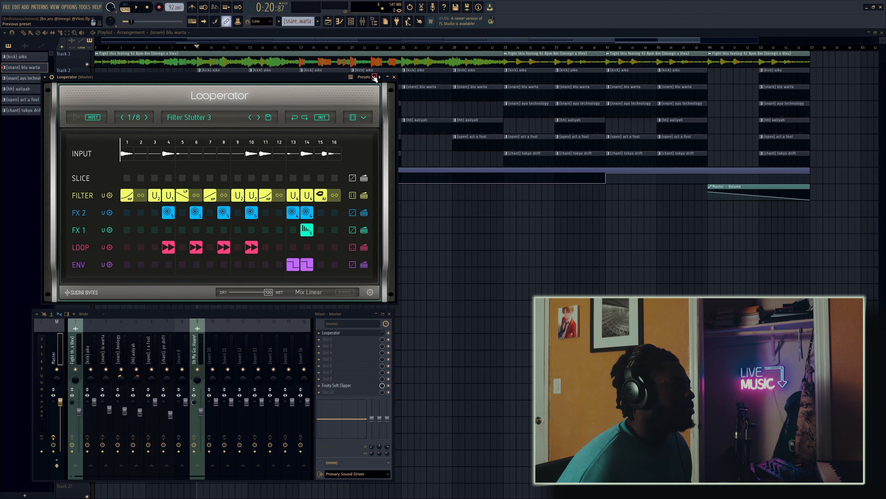
{"action": "left_click", "coordinate": [394, 77]}
{"action": "left_click", "coordinate": [388, 82]}
Step: Play the full arrangement from the beginning
{"action": "left_click", "coordinate": [178, 46]}
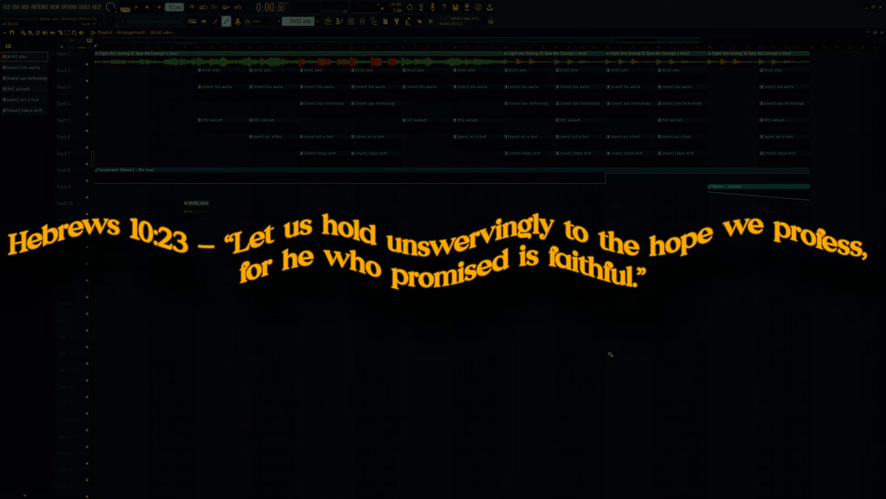
{"action": "key", "text": "space"}
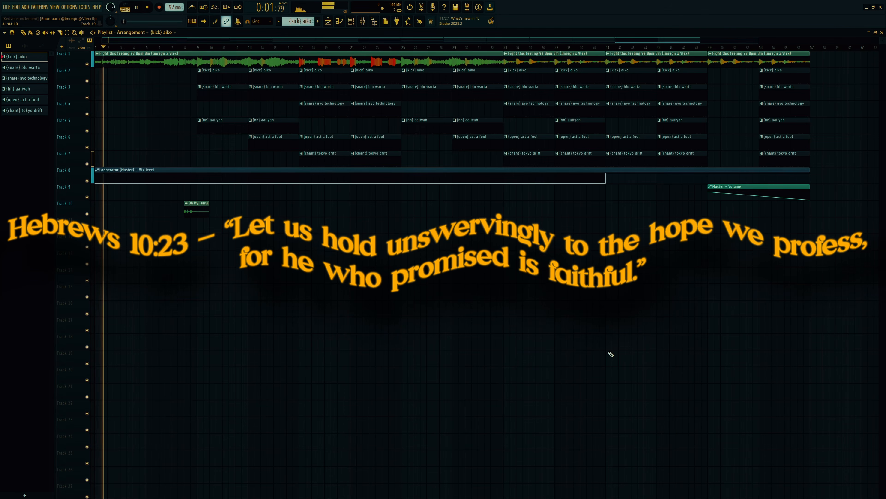